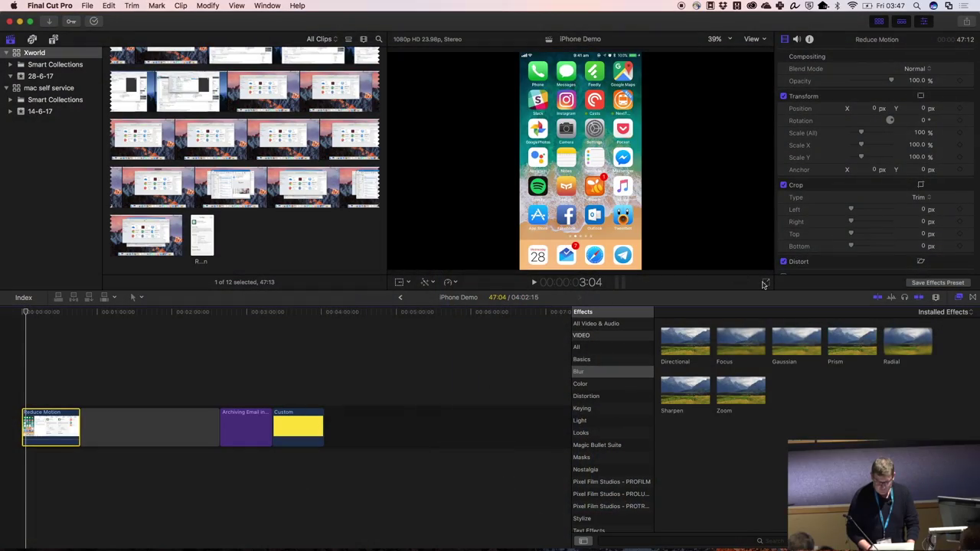
Play the iPhone Demo clip in the full-screen viewer, then exit back to the editor while it keeps playing.
click(766, 282)
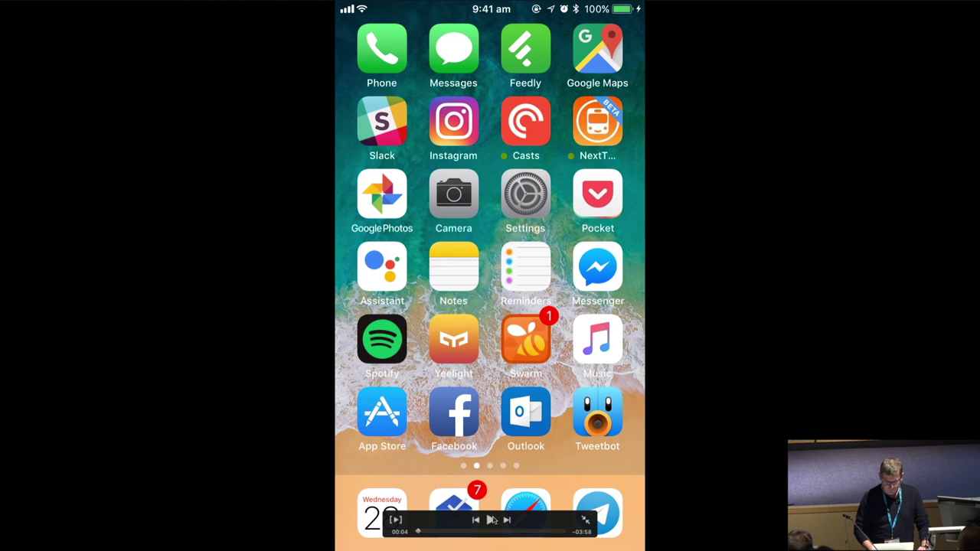
click(491, 520)
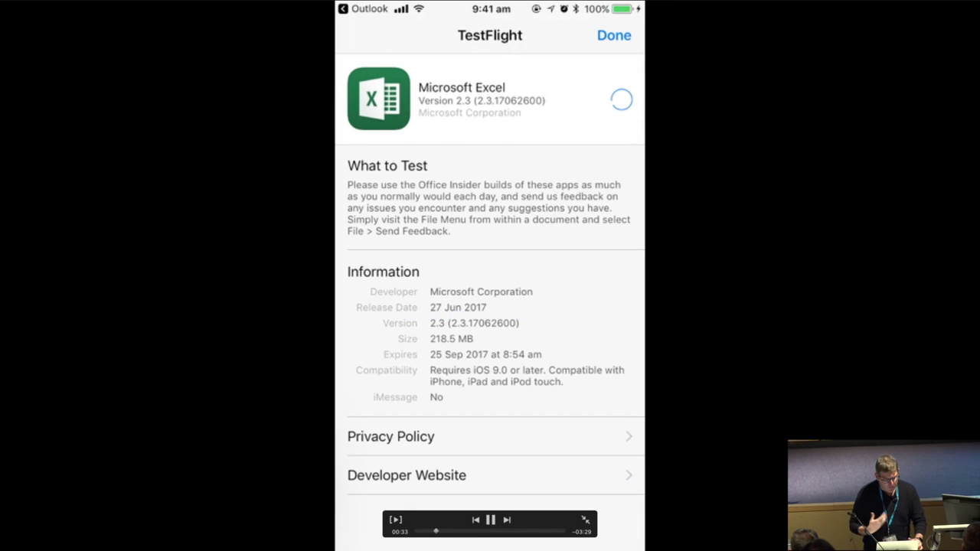
key(Escape)
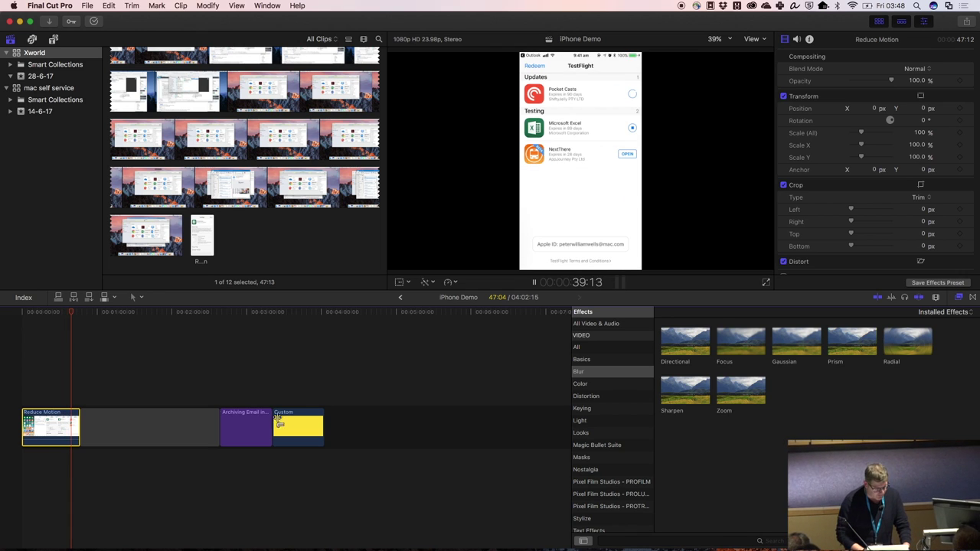
Paste a Reduce Motion copy at the first clip's end and stack it above the original at the timeline start.
key(space)
drag(72, 316, 34, 312)
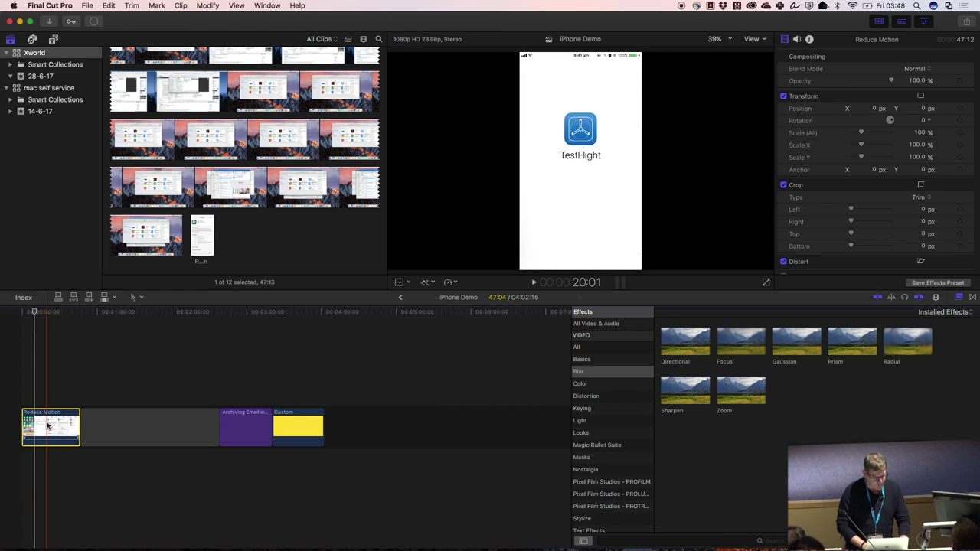
click(84, 320)
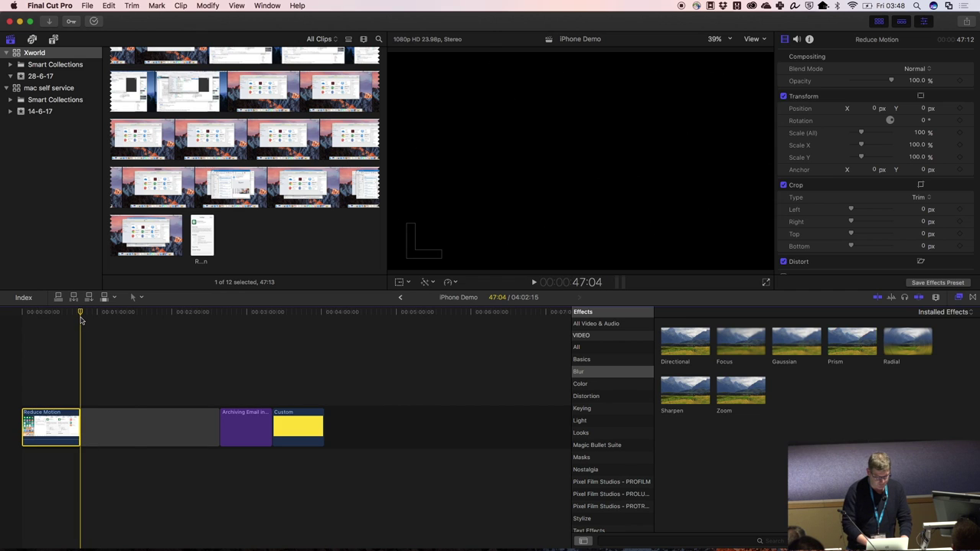
key(super+v)
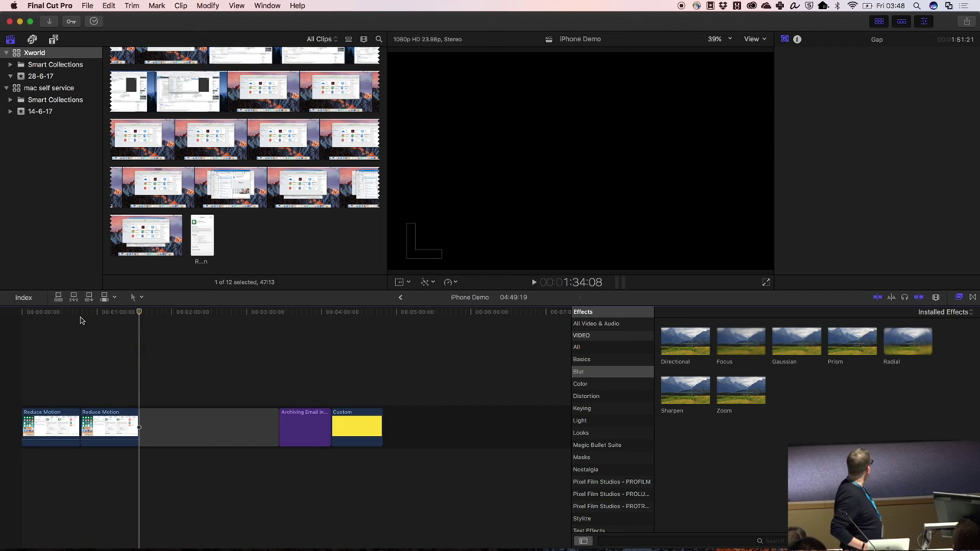
click(90, 431)
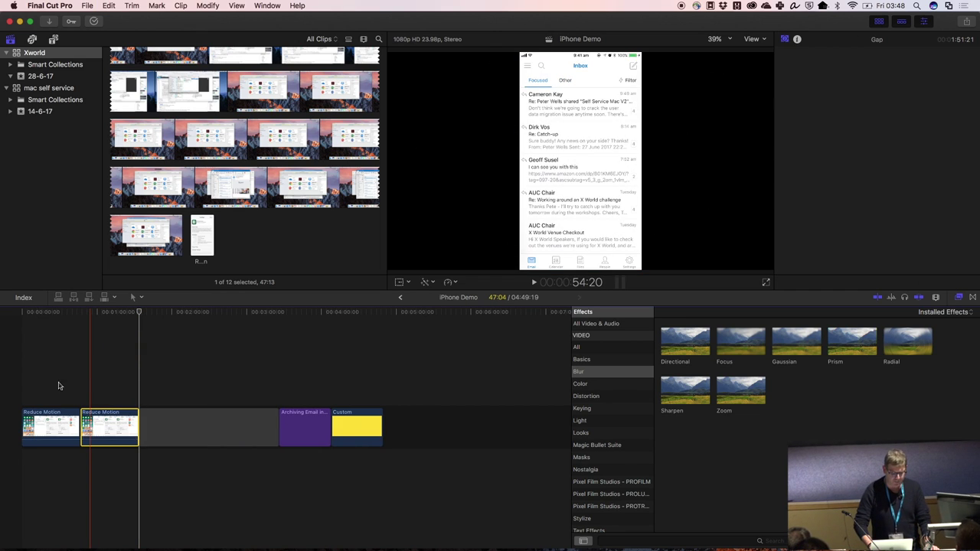
drag(90, 421, 29, 373)
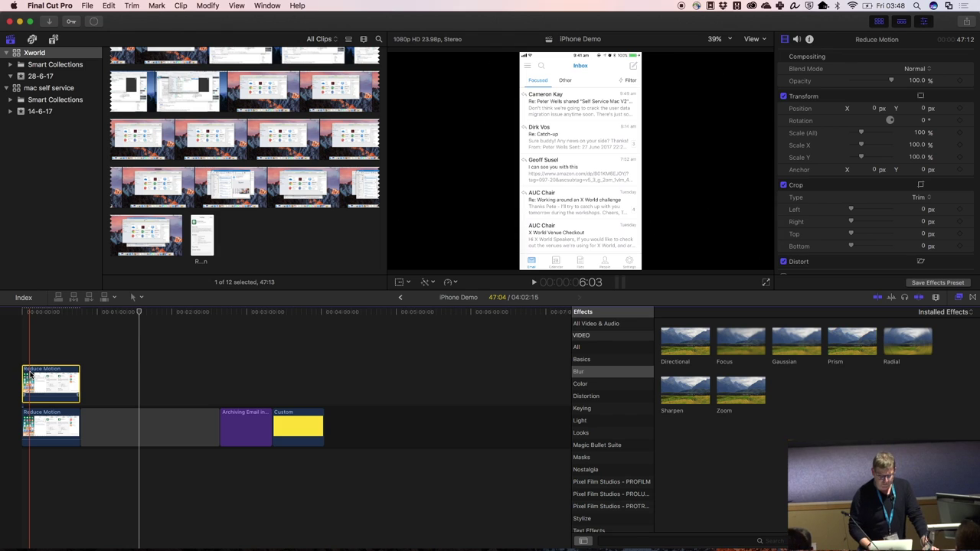
click(48, 425)
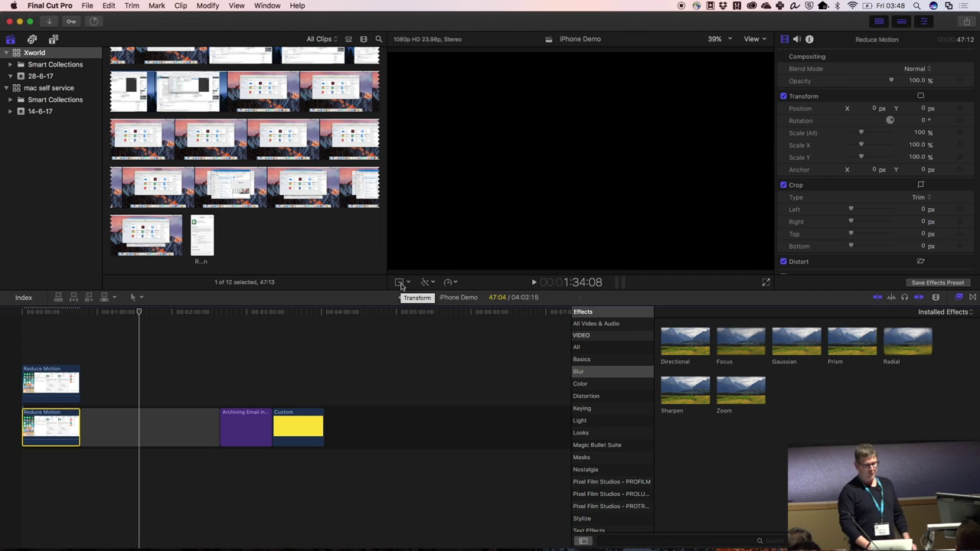
Scale the stacked Reduce Motion copy up to 345.09% with the viewer's Transform handles.
click(400, 283)
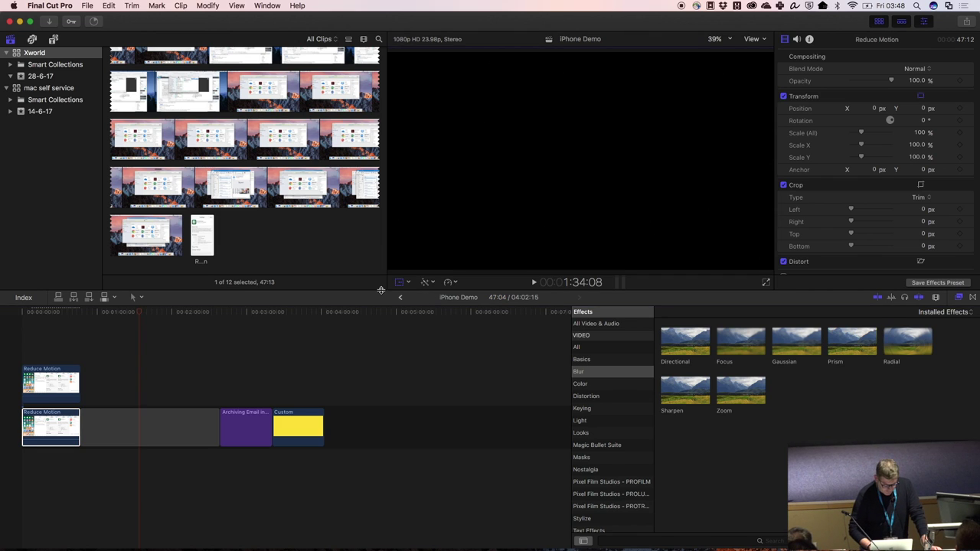
click(47, 320)
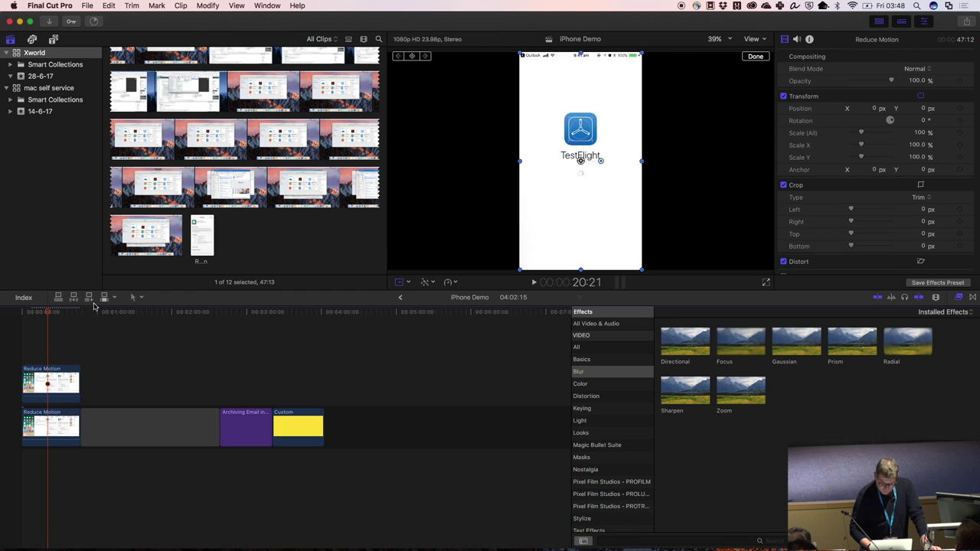
drag(518, 272, 369, 361)
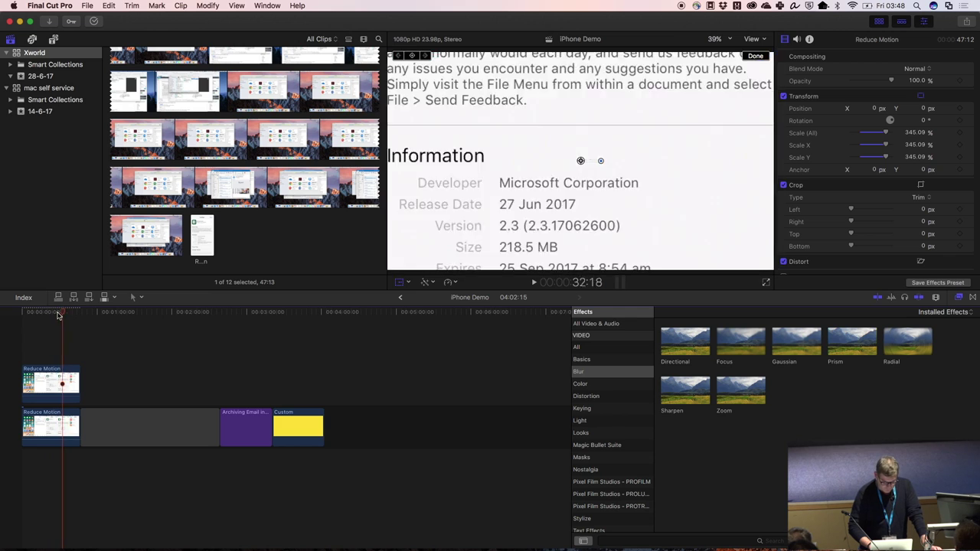
Zoom the viewer to 12.5% and reposition the copy so the TestFlight notification fills the frame.
click(43, 392)
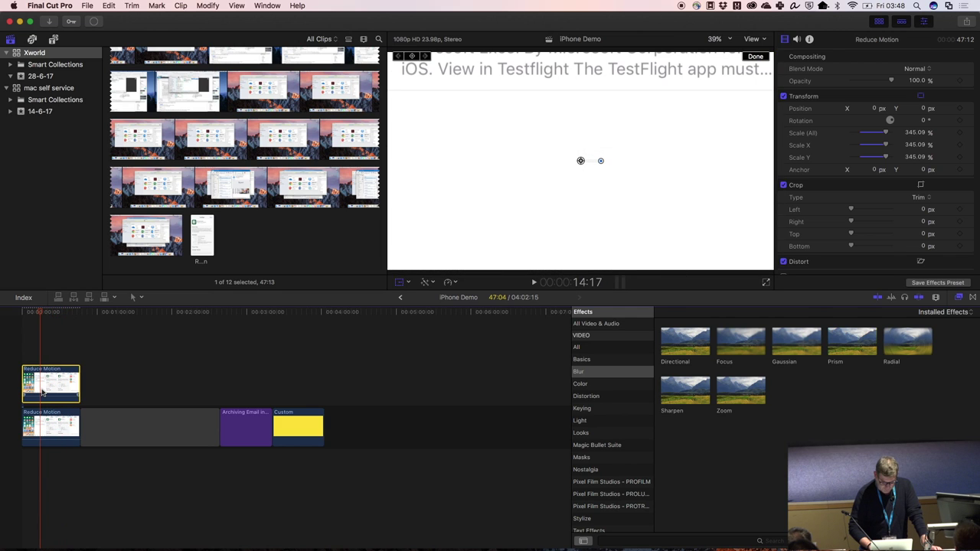
click(401, 282)
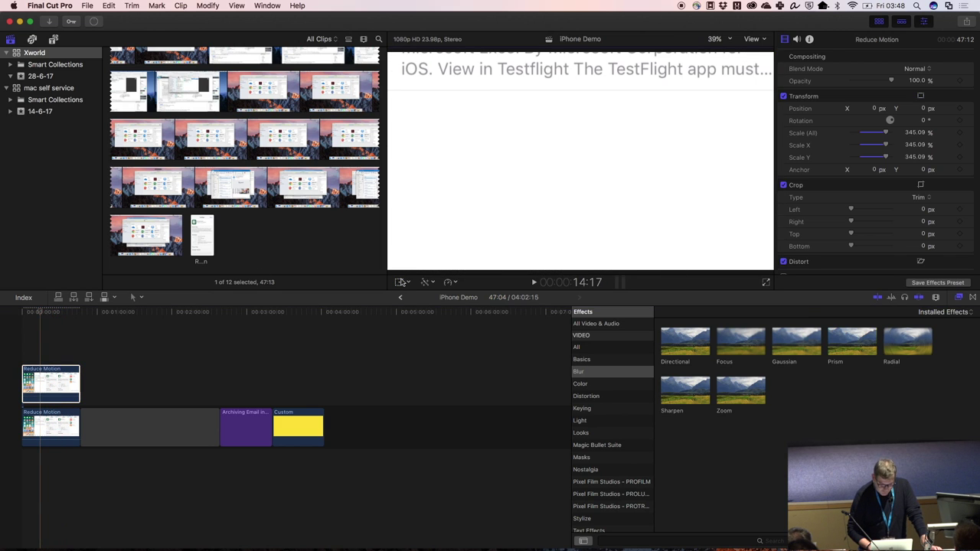
click(728, 43)
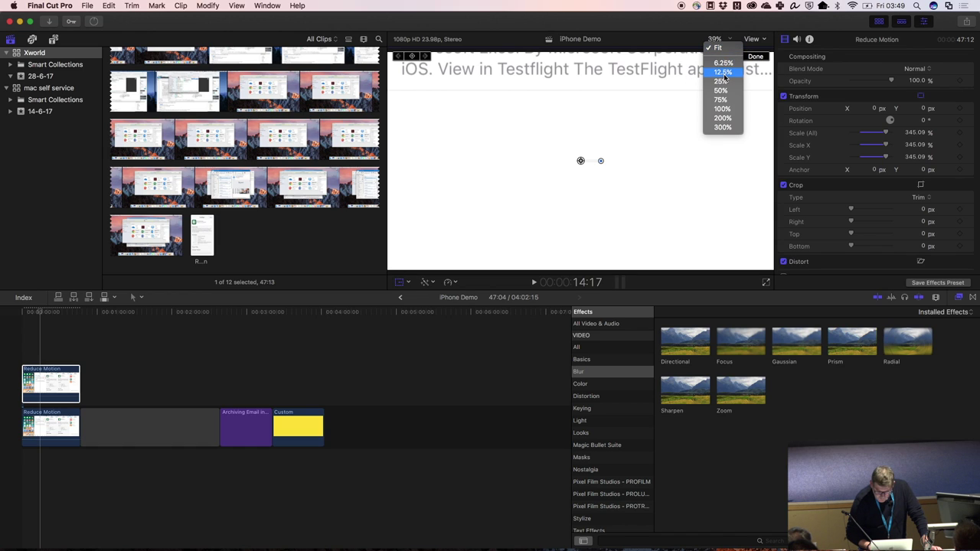
click(724, 73)
drag(560, 118, 538, 150)
Slide the enlarged Reduce Motion copy later in the timeline and check it at 1:10:10.
click(63, 418)
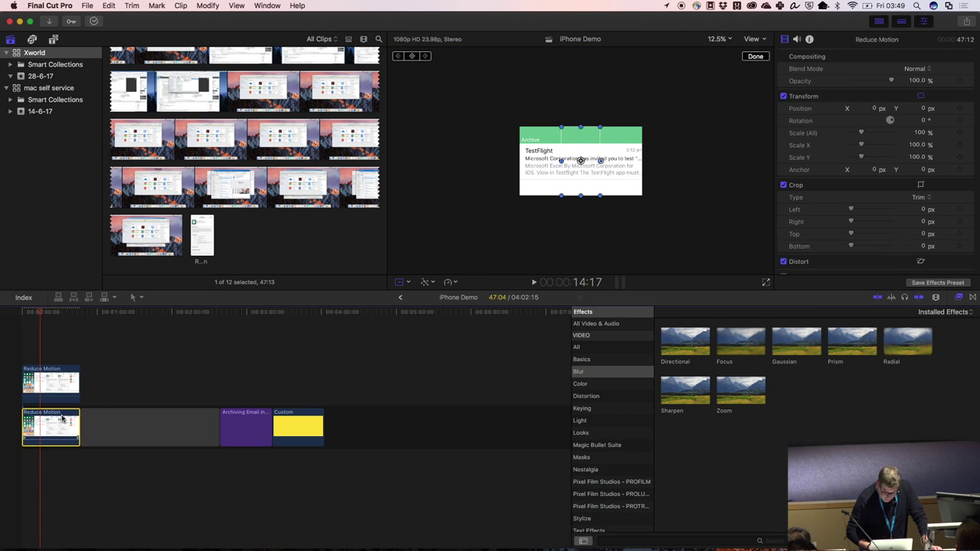
drag(63, 392, 141, 382)
click(103, 378)
click(74, 384)
click(109, 313)
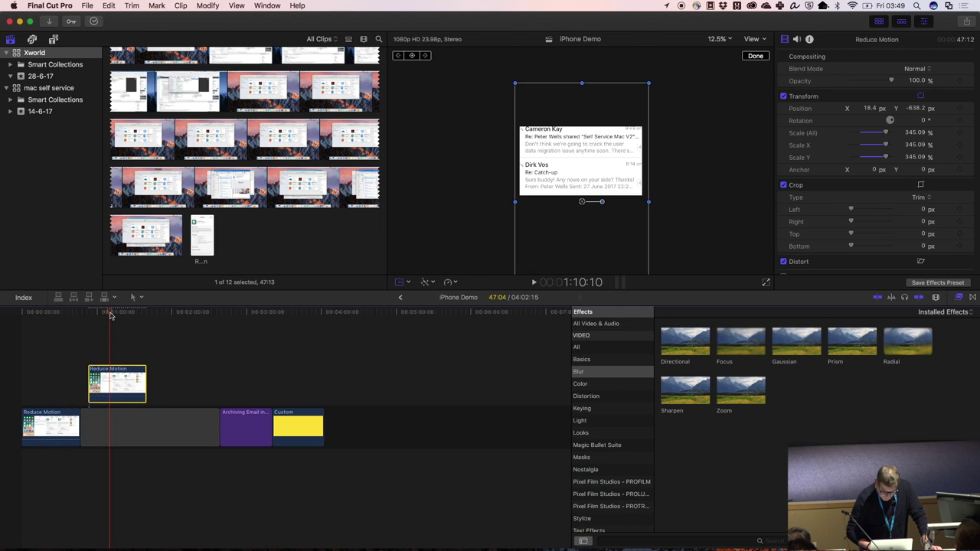
click(43, 314)
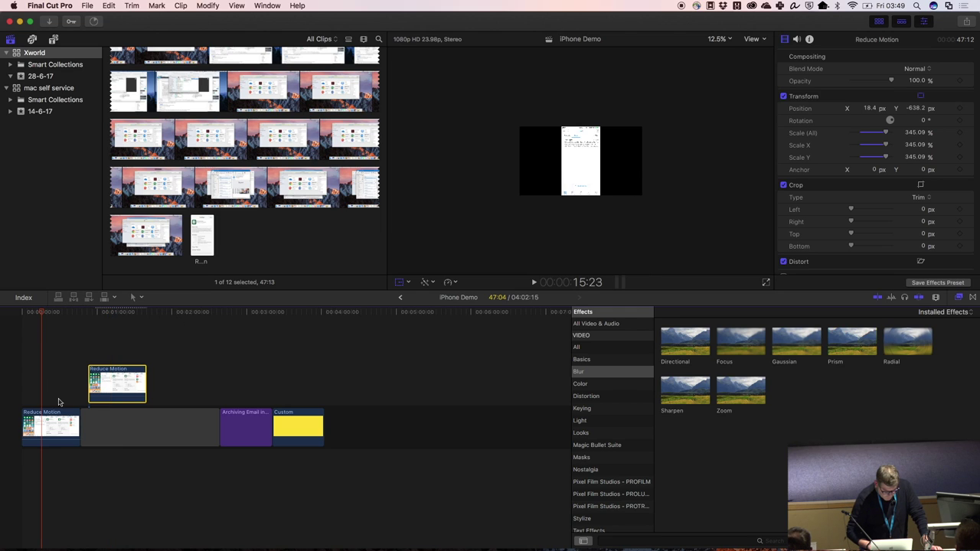
Lift the original Reduce Motion clip into a lane above the enlarged copy and preview full screen.
click(58, 425)
drag(57, 426, 67, 340)
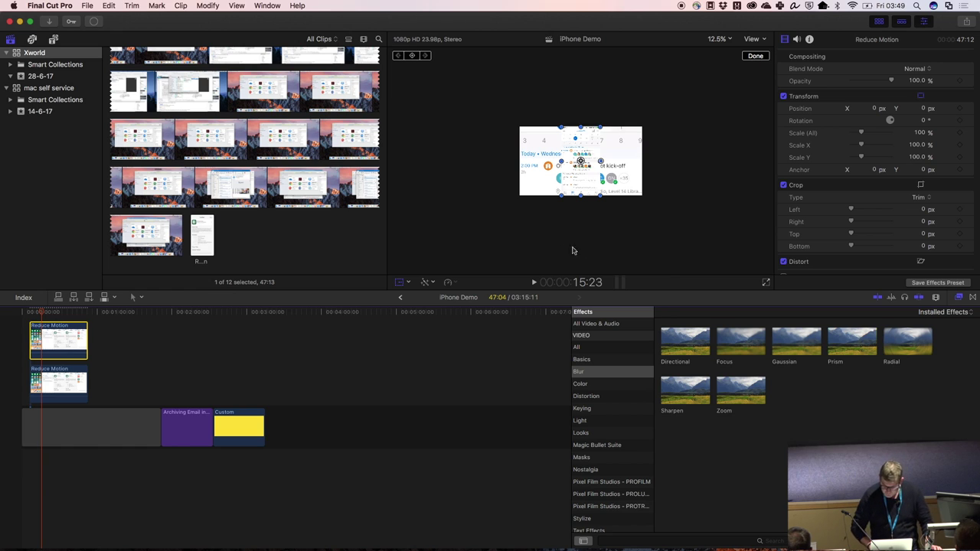
click(766, 284)
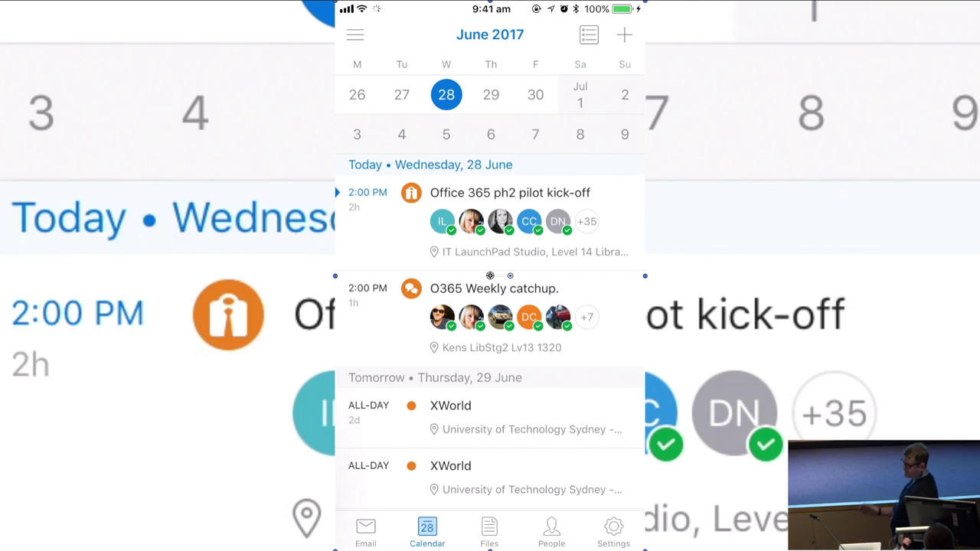
Pause the full-screen composite at 22:17 and return to the editing window.
mouse_move(546, 343)
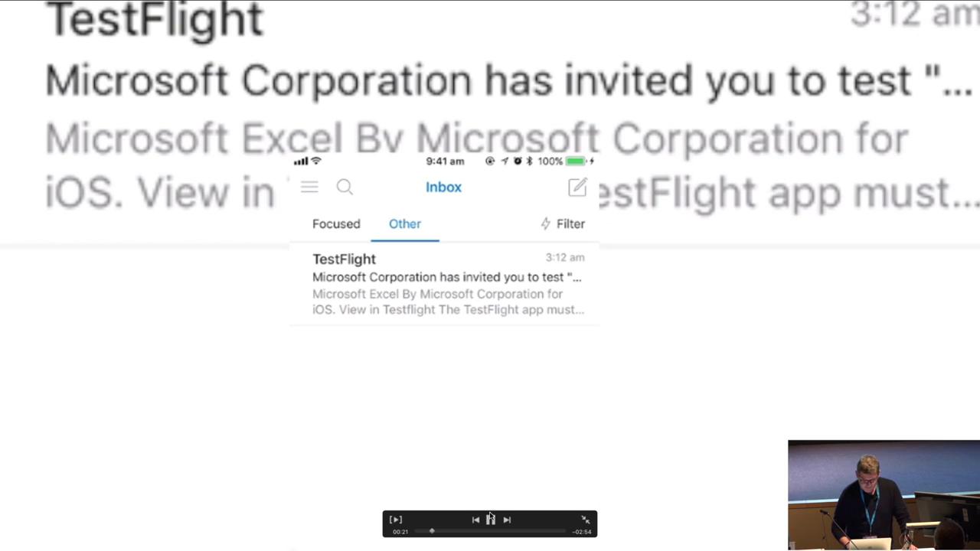
click(491, 520)
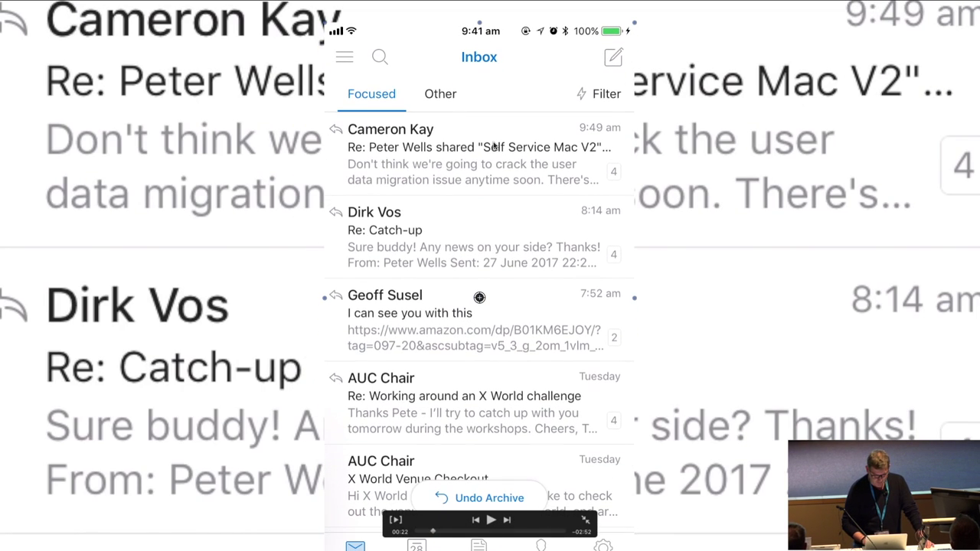
key(Escape)
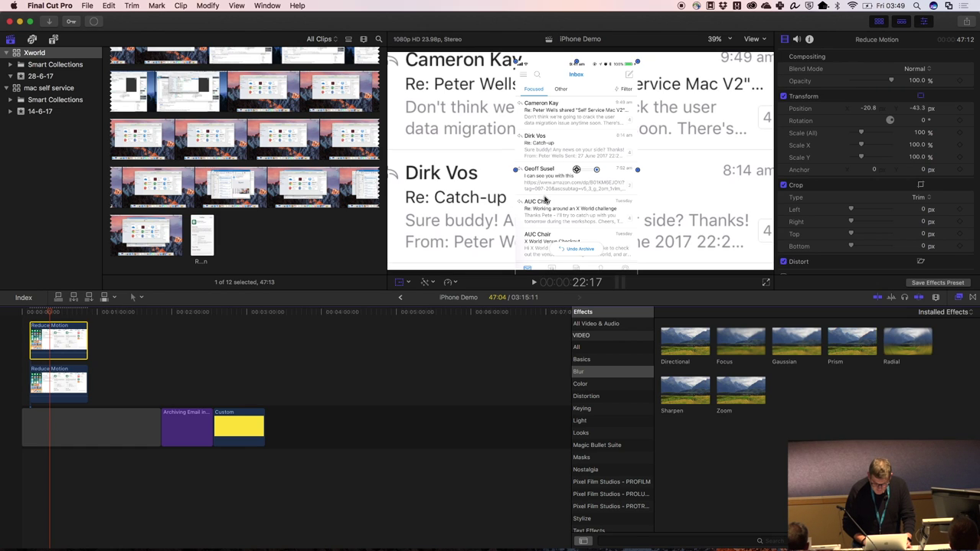
Nudge the phone picture up slightly and apply Gaussian blur to the lower Reduce Motion copy.
drag(545, 200, 545, 191)
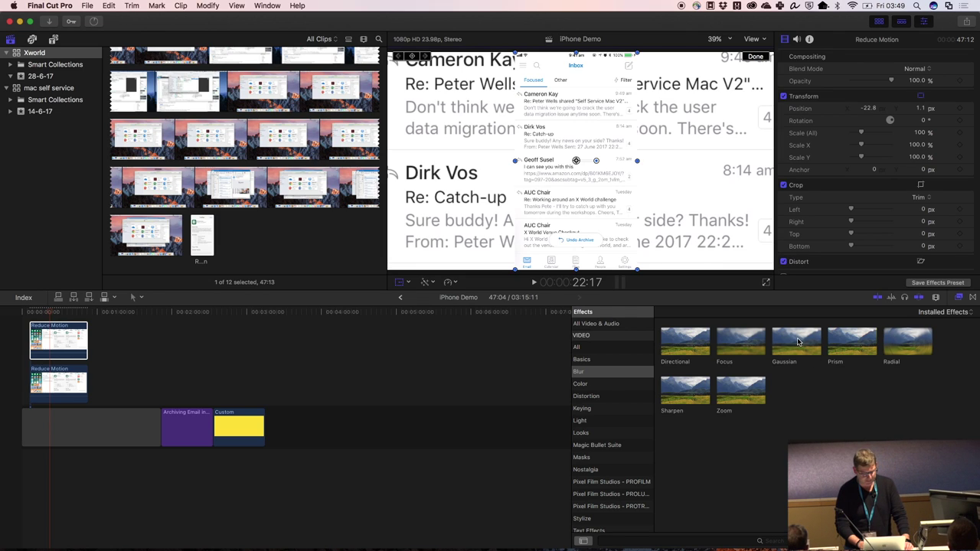
click(797, 342)
drag(797, 342, 76, 386)
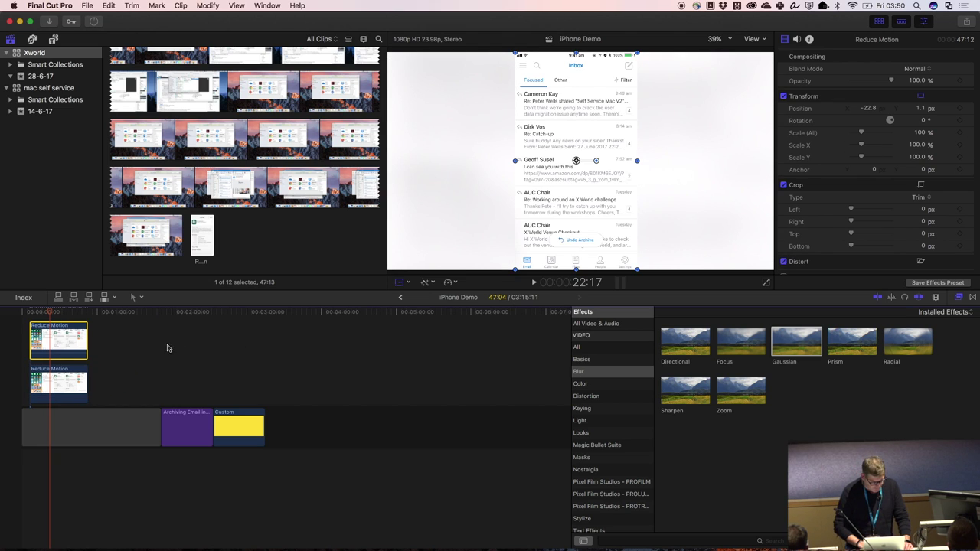
Lower the background clip's Gaussian Amount to 7.77 and play the composite from near the start.
click(61, 385)
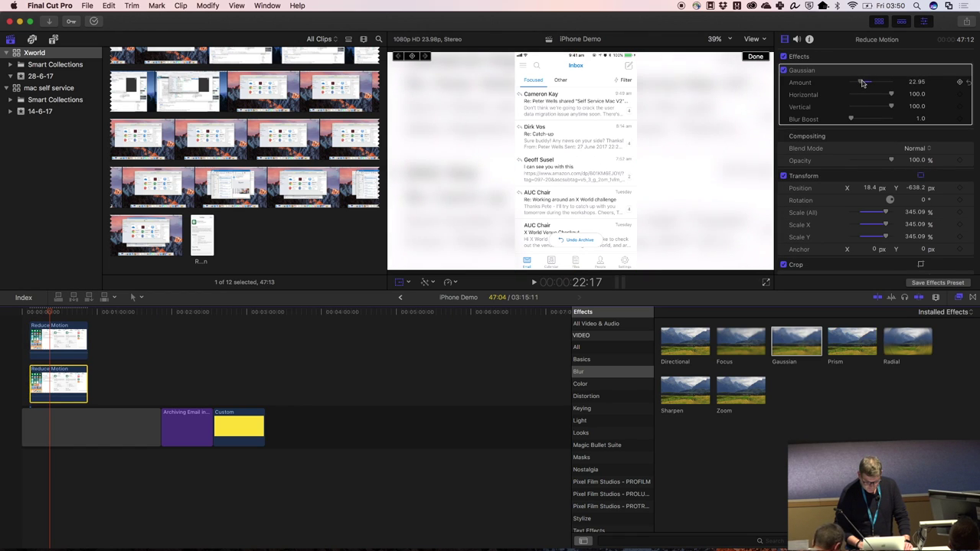
drag(862, 83, 858, 83)
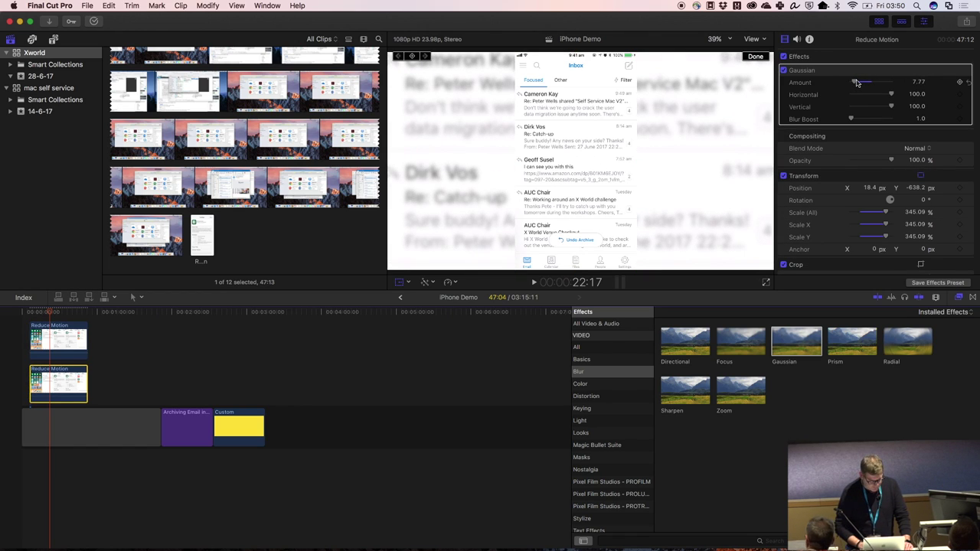
drag(50, 314, 29, 313)
key(space)
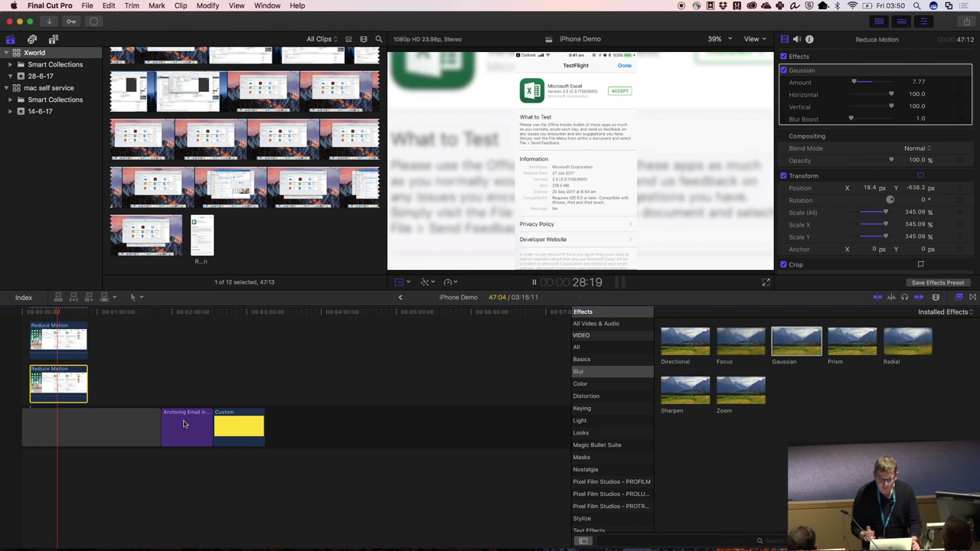
Move the upper Reduce Motion clip to about 03:09 and place the yellow Custom clip above the phone recording.
drag(74, 344, 322, 382)
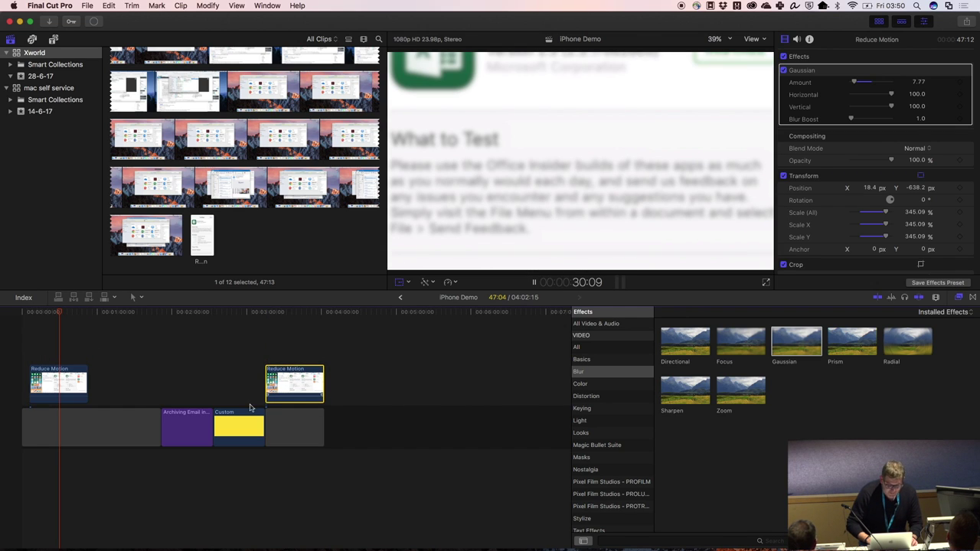
click(52, 320)
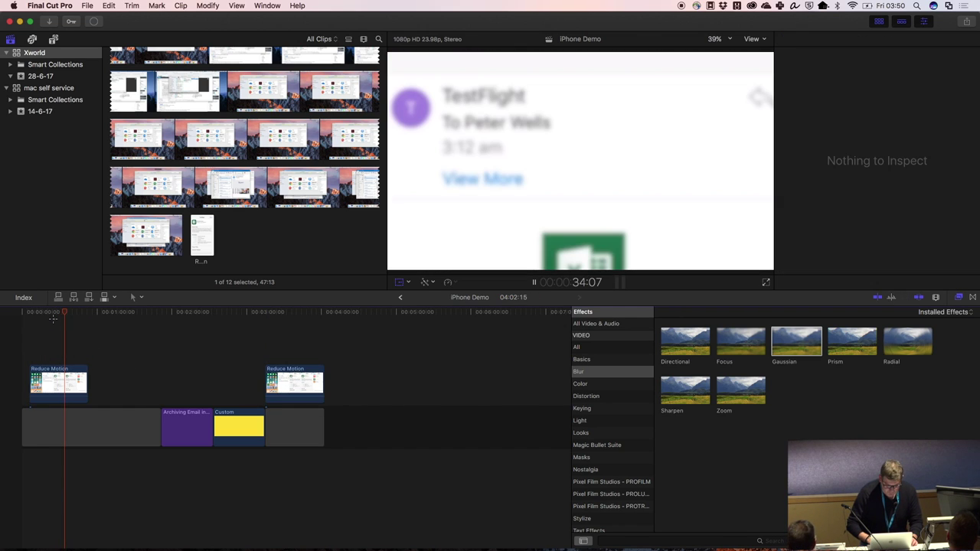
click(303, 368)
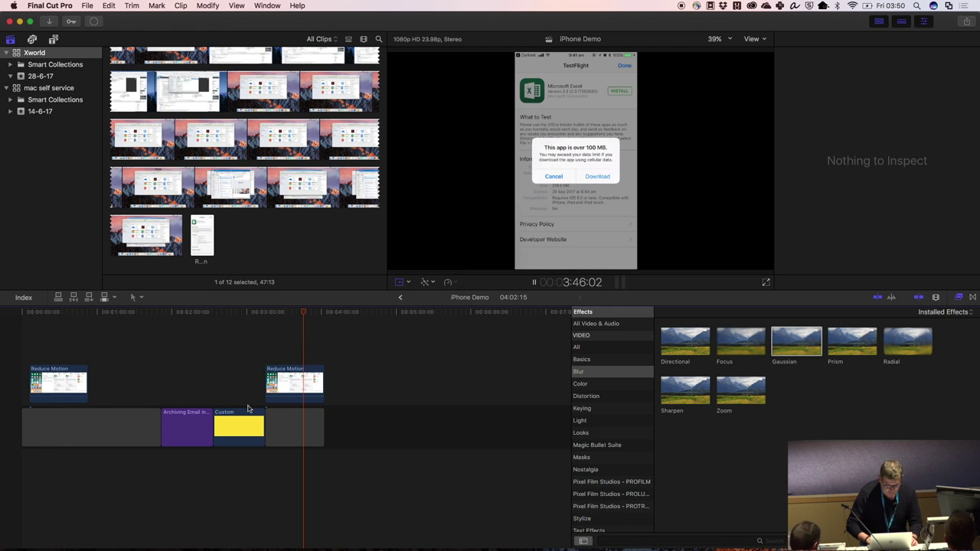
drag(248, 409, 257, 301)
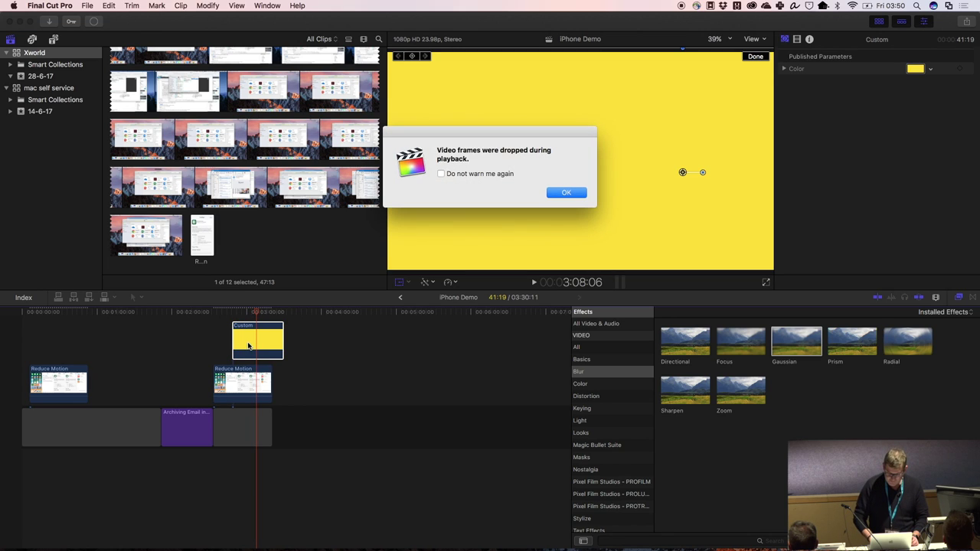
click(567, 192)
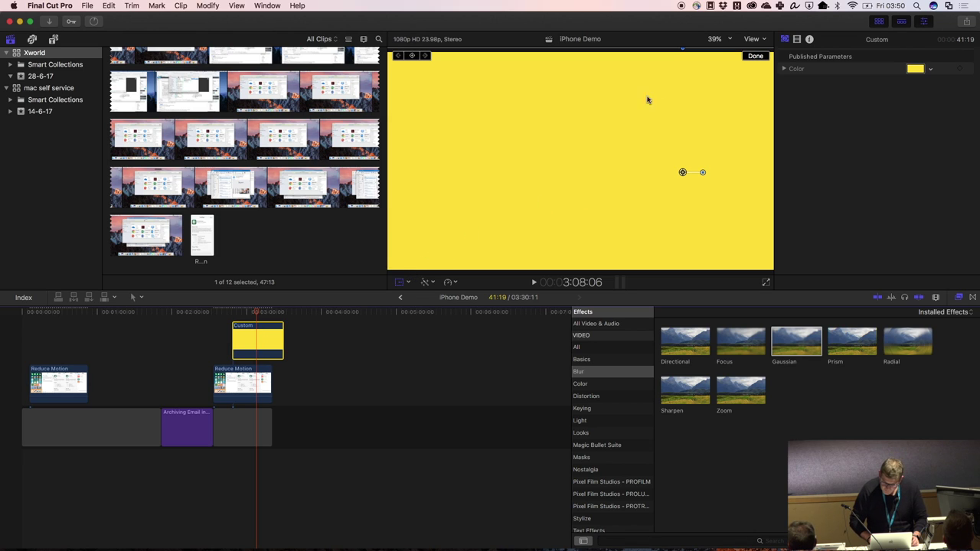
At 12.5% zoom, shift and shrink the yellow background, then put it in the storyline under Reduce Motion.
click(723, 40)
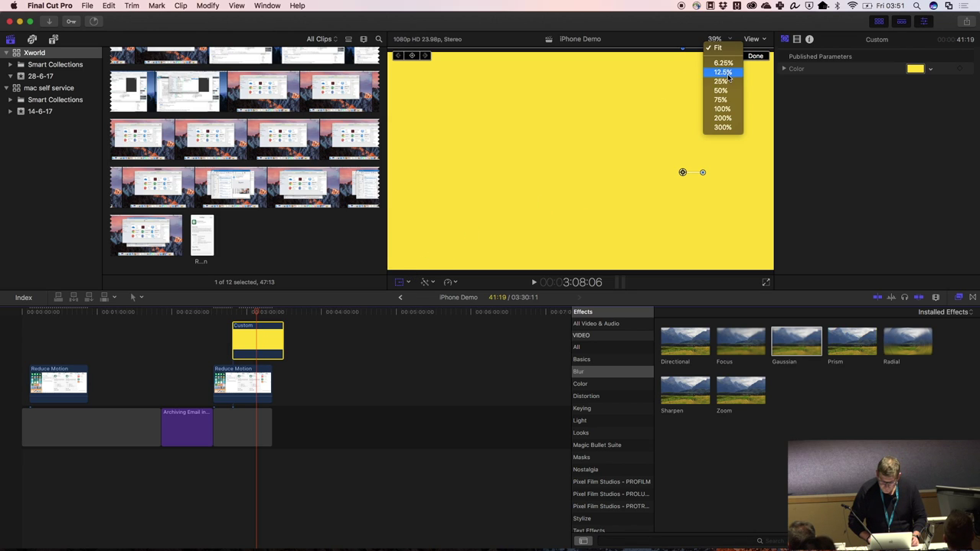
click(725, 72)
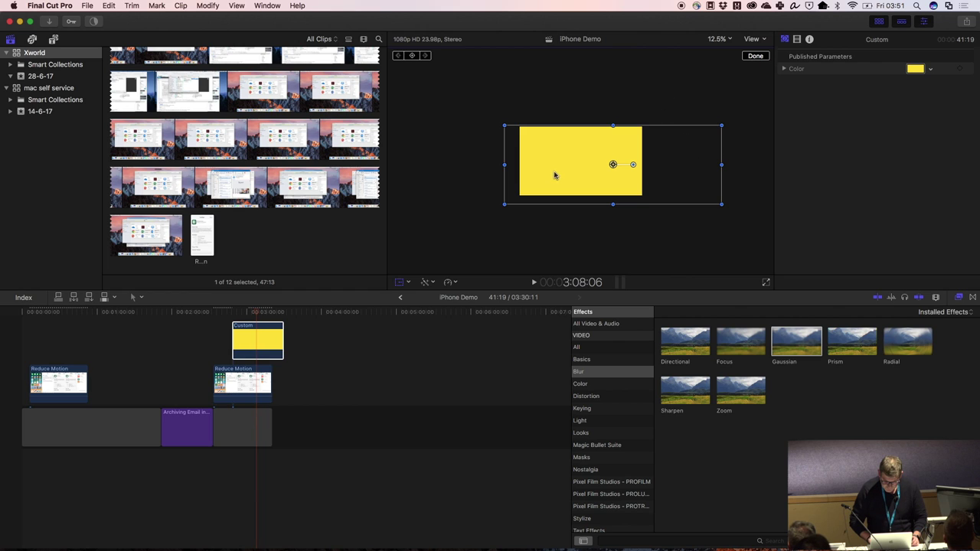
drag(555, 176, 540, 199)
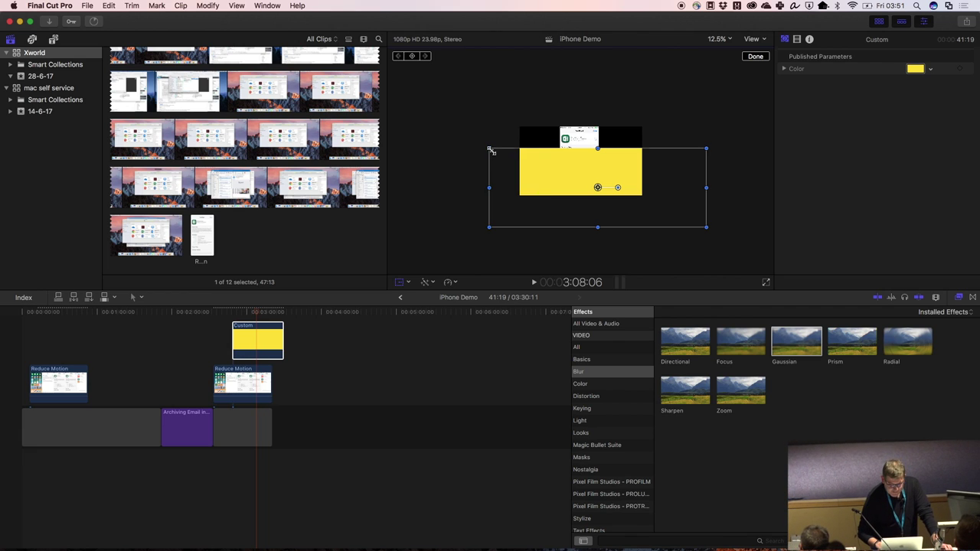
drag(489, 149, 520, 160)
mouse_move(673, 189)
mouse_down()
mouse_move(623, 190)
mouse_move(627, 150)
mouse_move(658, 198)
mouse_up()
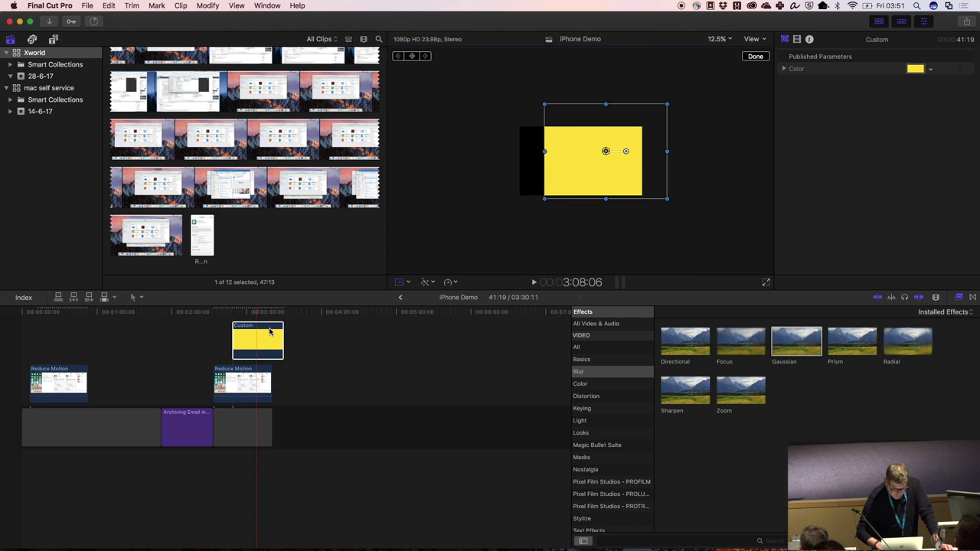
drag(268, 331, 161, 369)
drag(234, 372, 142, 322)
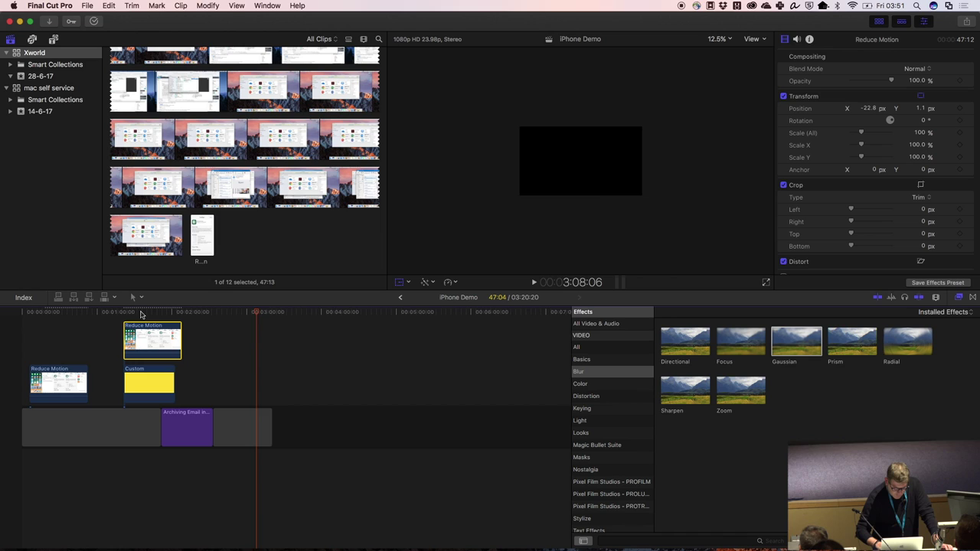
Slide the phone recording to the left edge and put the 'Archiving Email in Outlook for iOS' title on top, nudged left.
click(141, 313)
drag(569, 184, 528, 184)
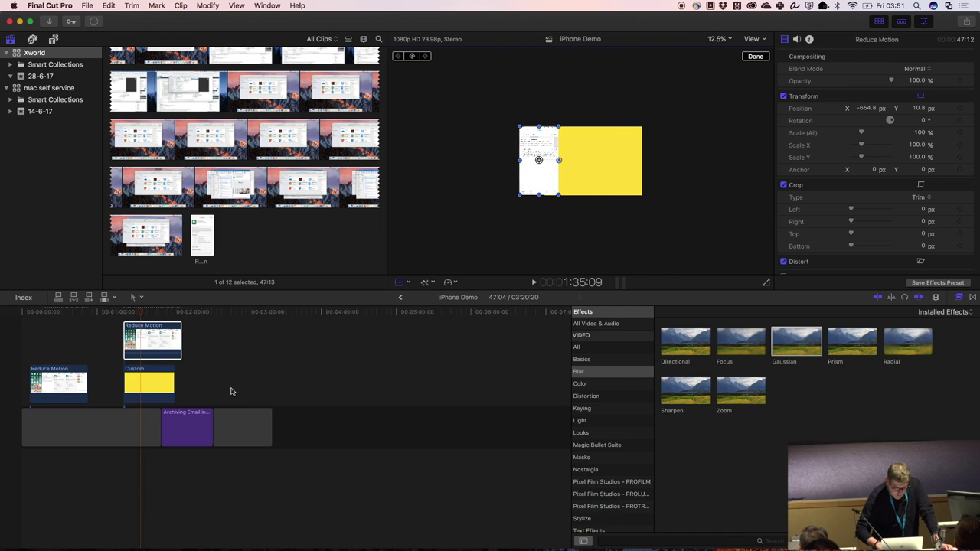
drag(189, 425, 158, 335)
drag(605, 170, 593, 170)
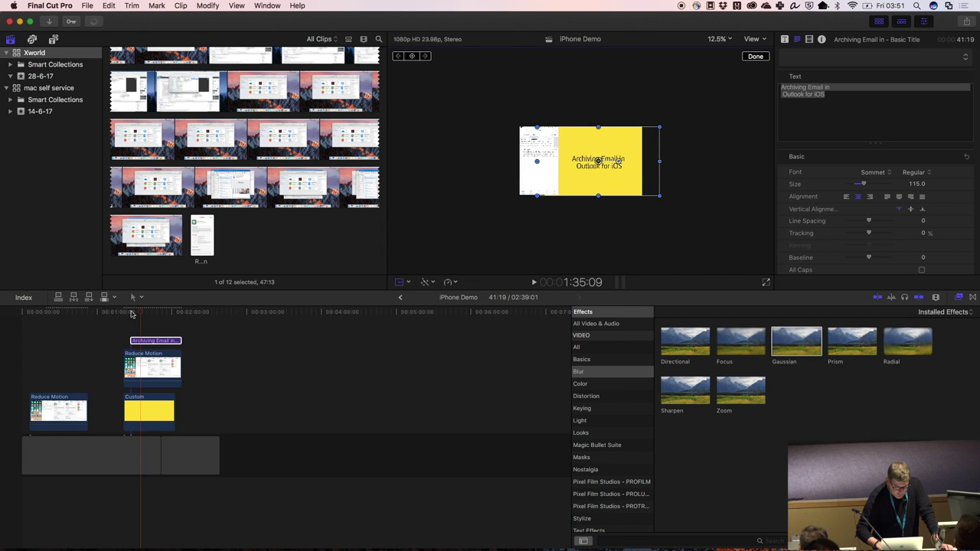
click(124, 313)
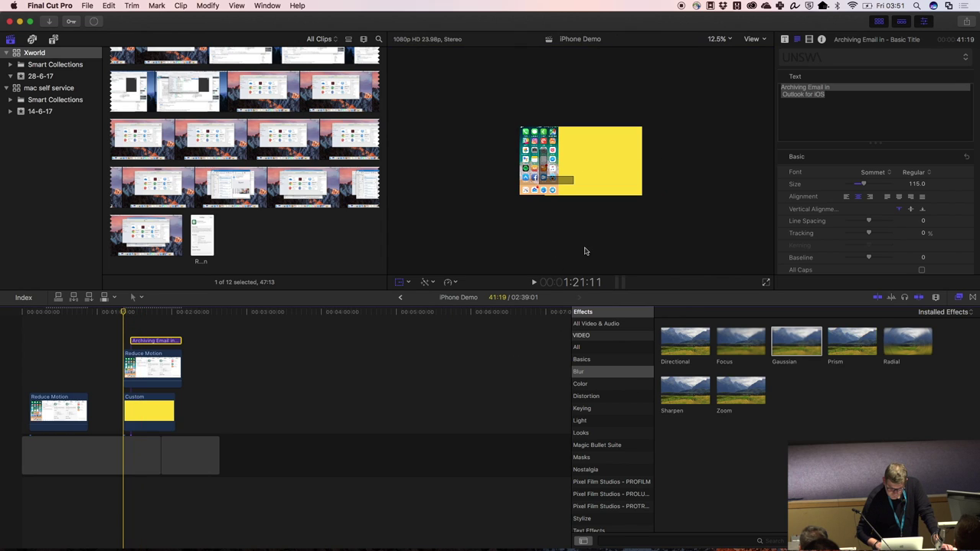
click(768, 284)
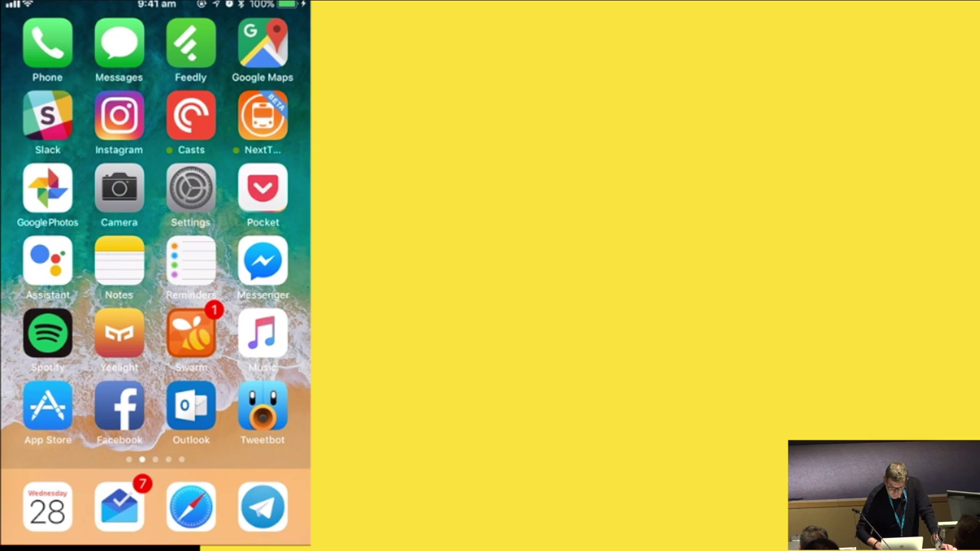
key(space)
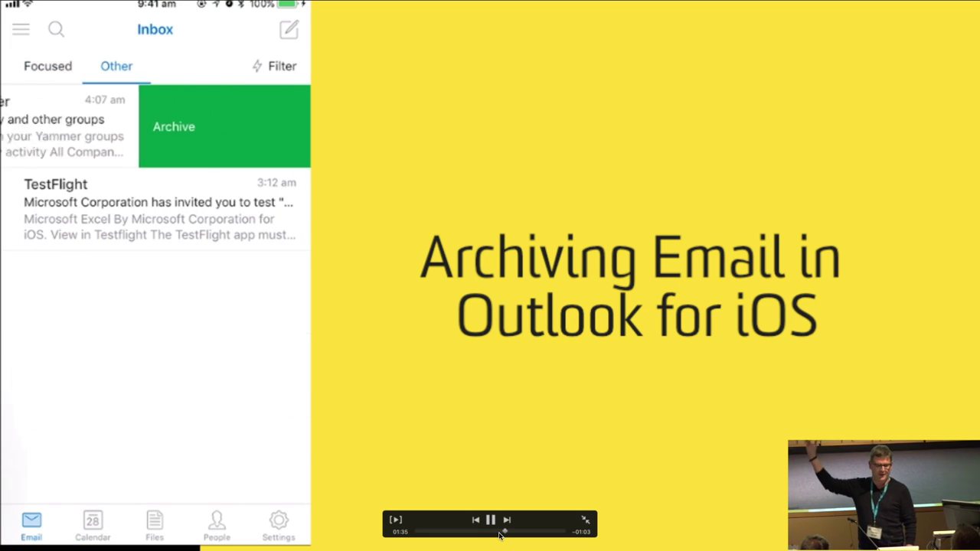
key(Escape)
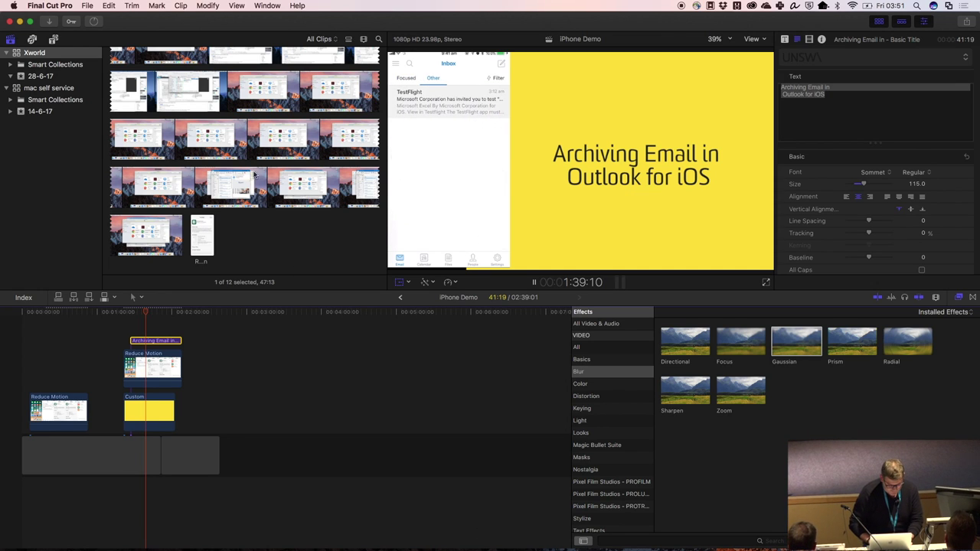
Open and play Green Screen Demo, then lift the installing outlook clip above the green-screen laptop shot.
scroll(296, 232, up, 5)
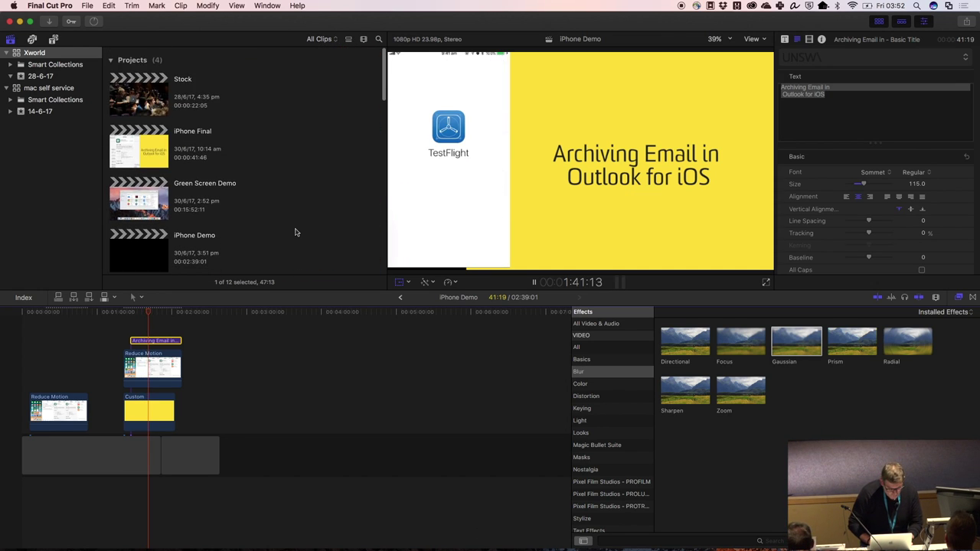
click(143, 211)
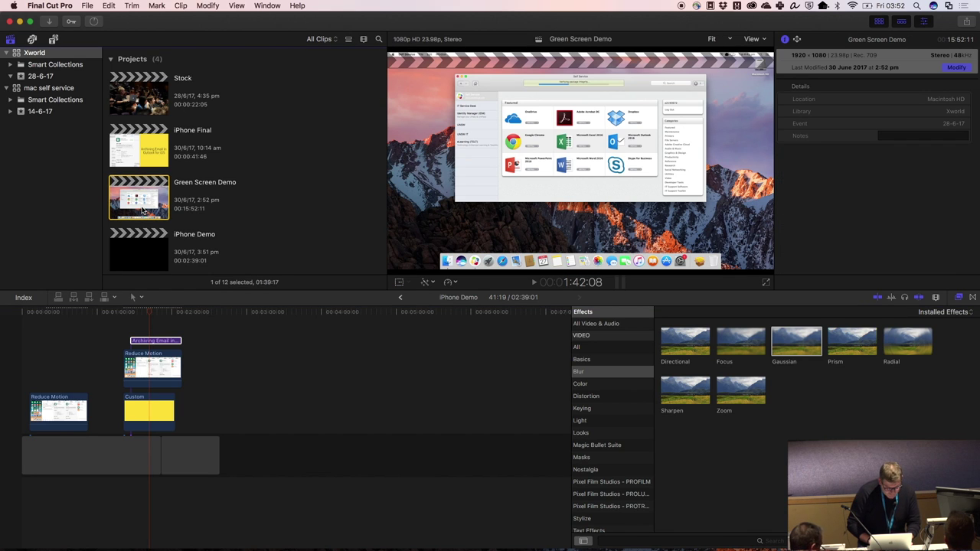
double_click(142, 212)
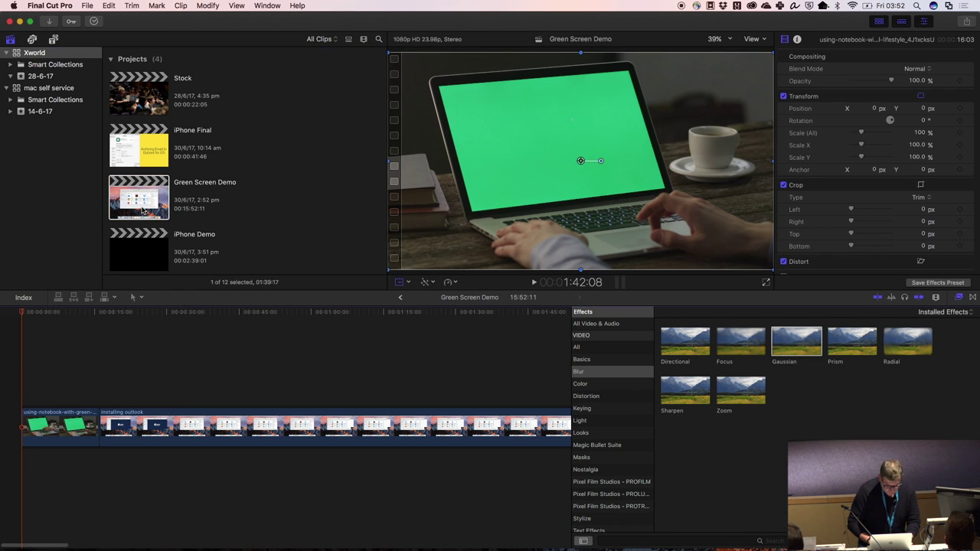
click(44, 312)
key(space)
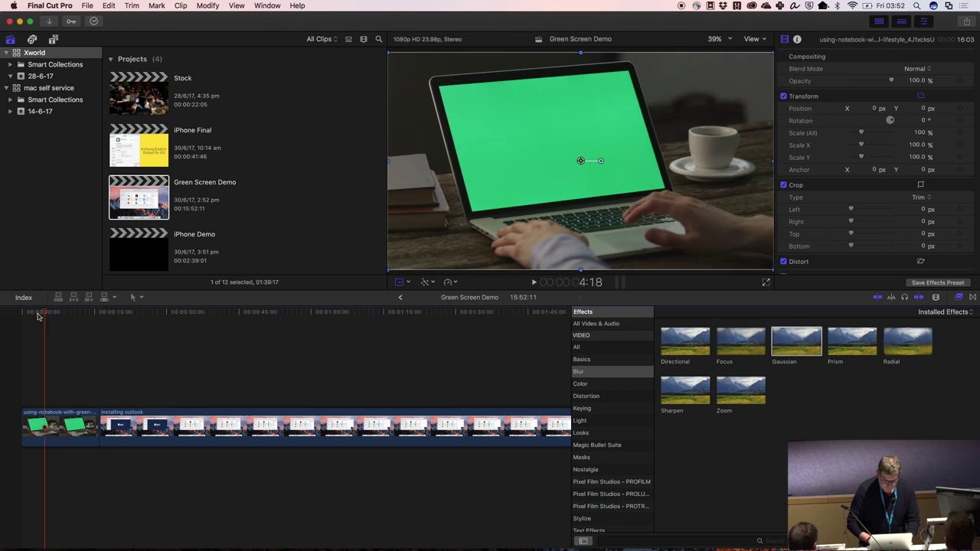
drag(159, 421, 67, 381)
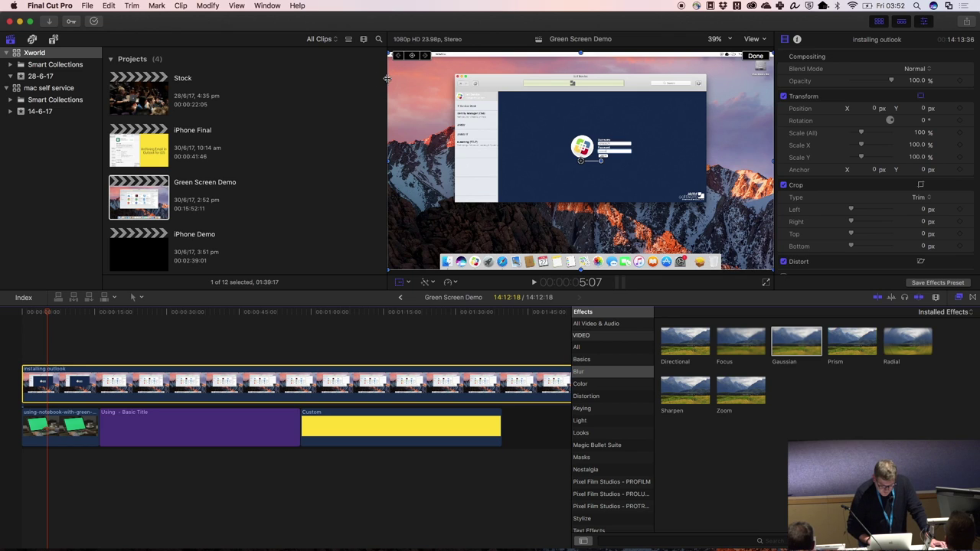
click(409, 285)
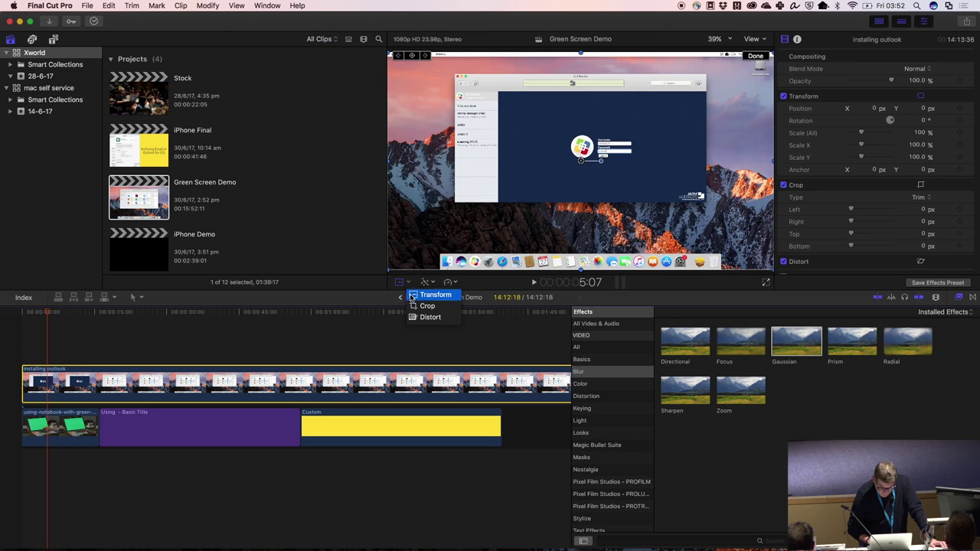
In Distort mode, pin all four corners of the installing outlook recording onto the laptop screen, then fine-tune the bottom-right corner.
click(418, 317)
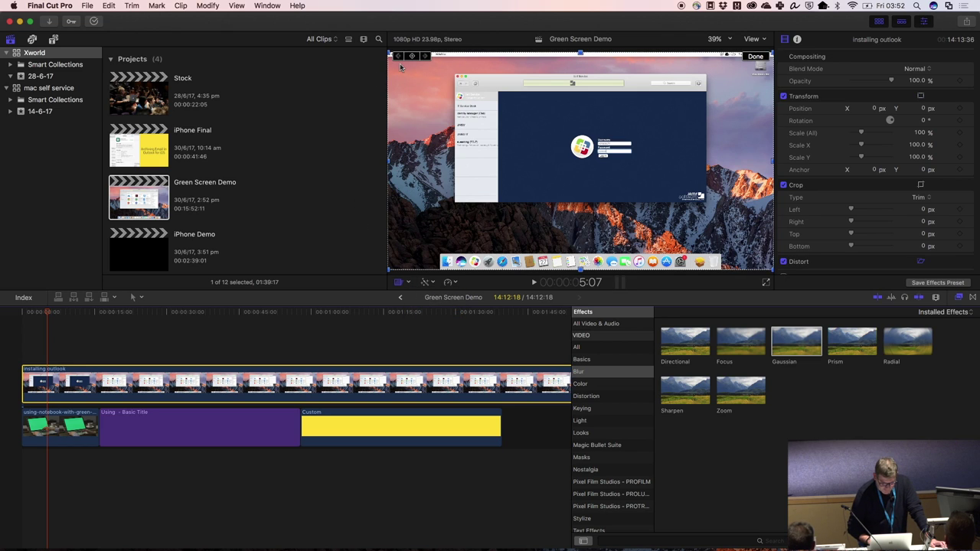
drag(392, 55, 442, 85)
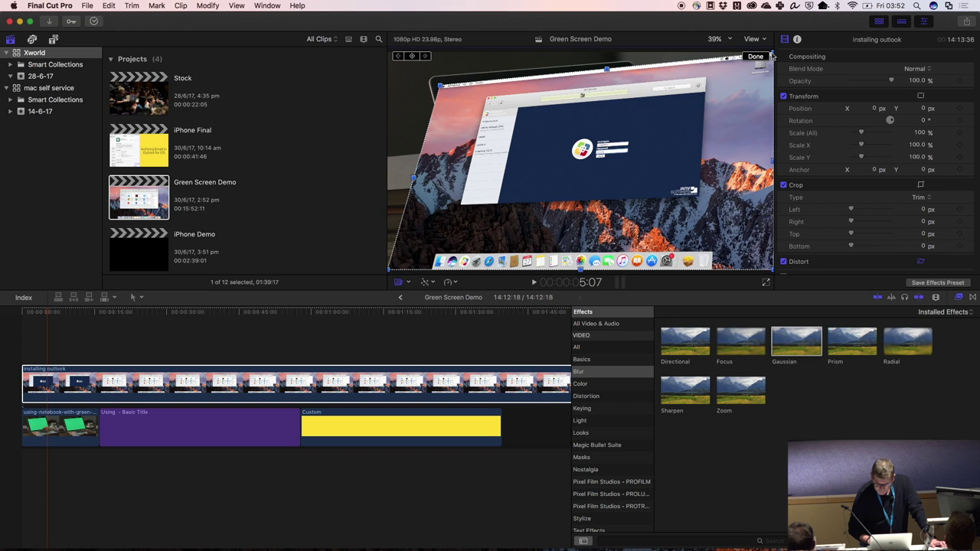
drag(772, 53, 627, 71)
drag(772, 269, 666, 184)
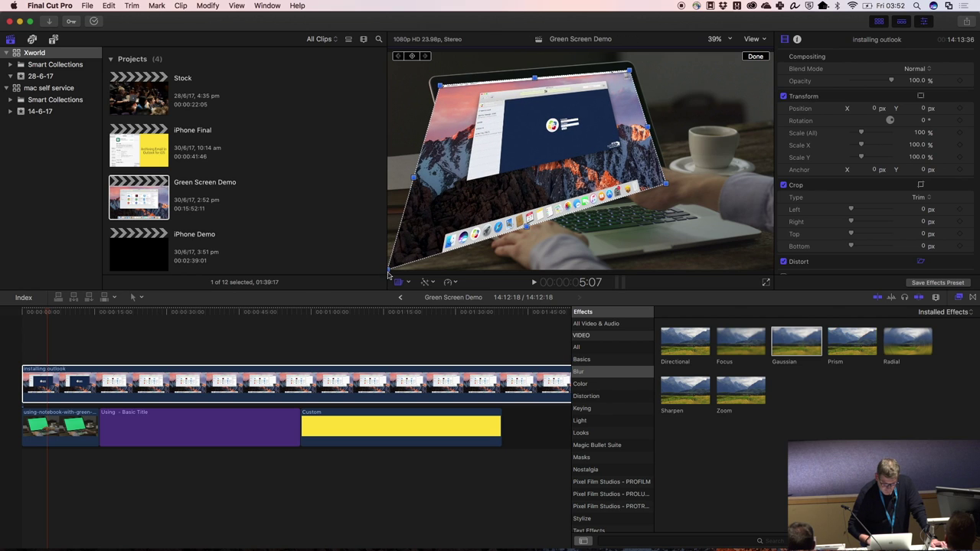
drag(389, 271, 471, 215)
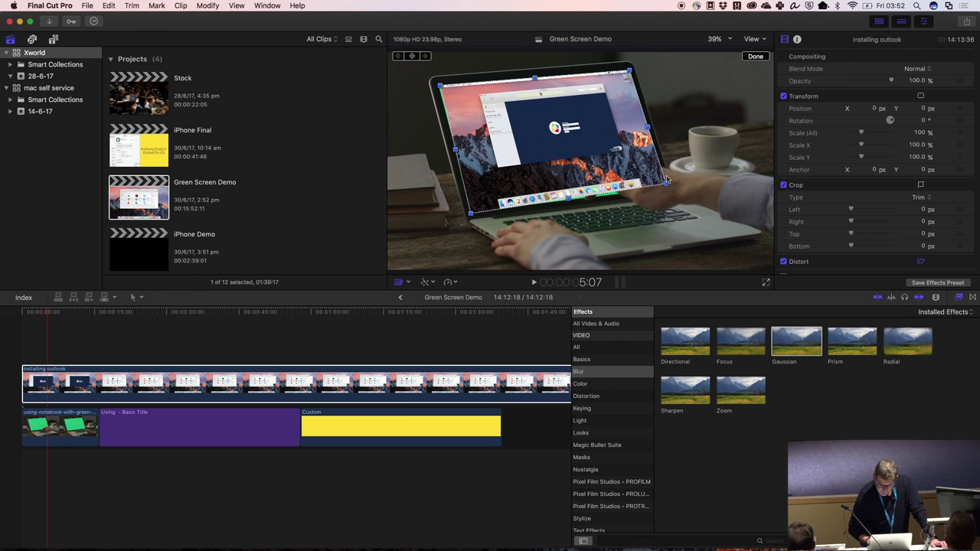
drag(666, 180, 667, 189)
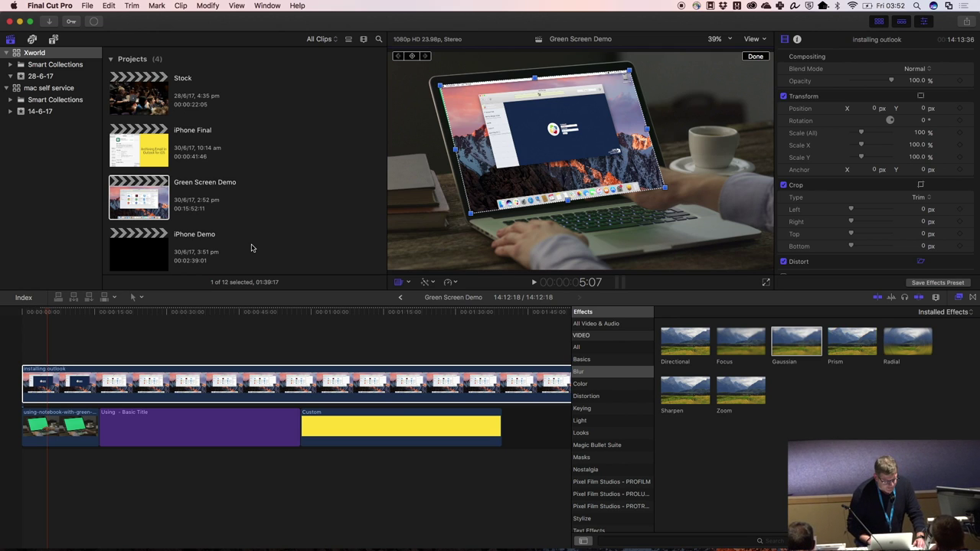
Play the distorted composite from the start of the timeline to review it.
key(Home)
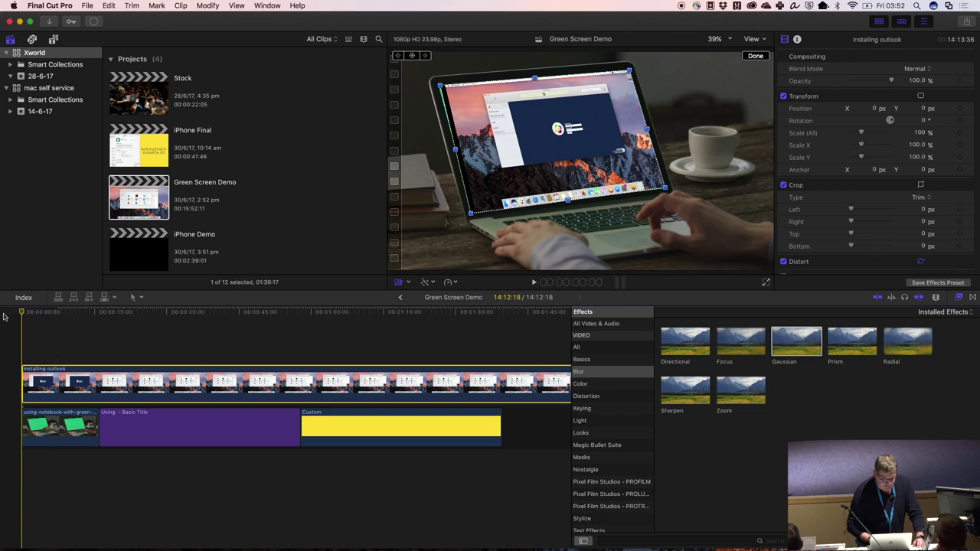
key(space)
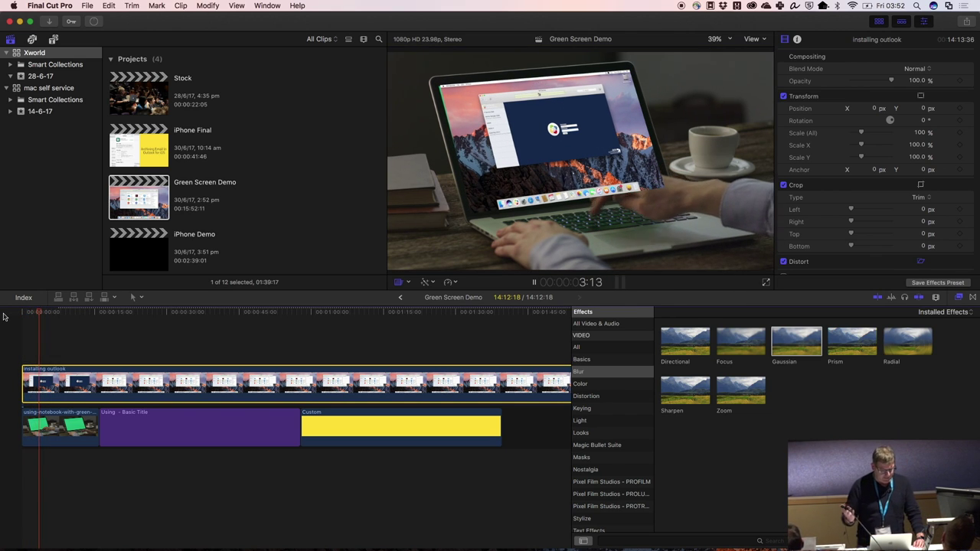
key(space)
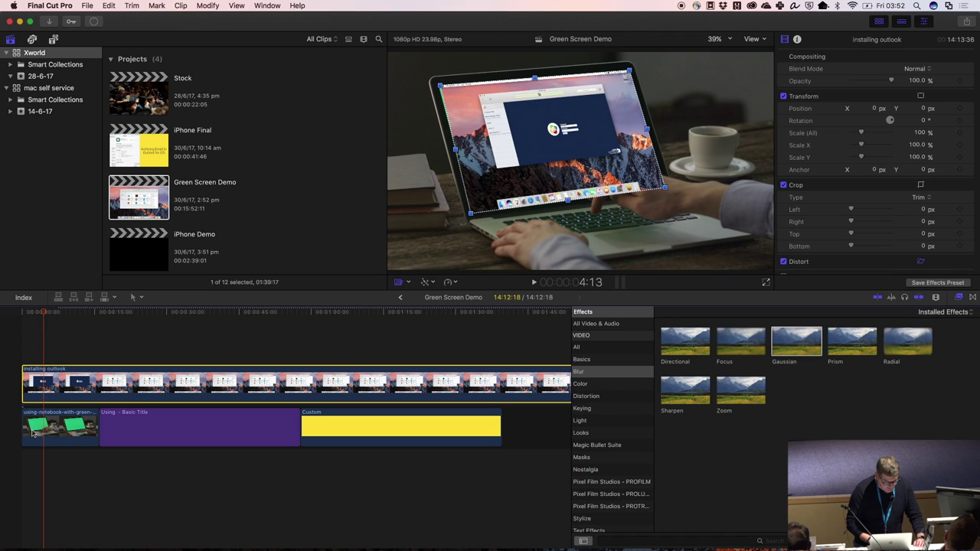
Move the green using-notebook clip above the storyline and jump to 13:21 on the ruler.
click(34, 433)
drag(33, 434, 108, 352)
click(88, 314)
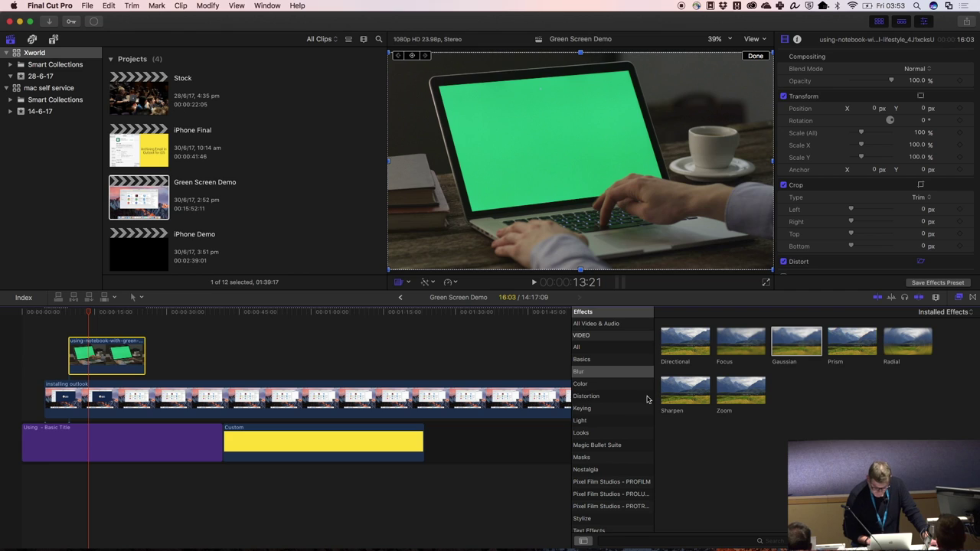
Apply the Keyer effect from Keying to the green laptop clip and play the keyed result.
click(606, 408)
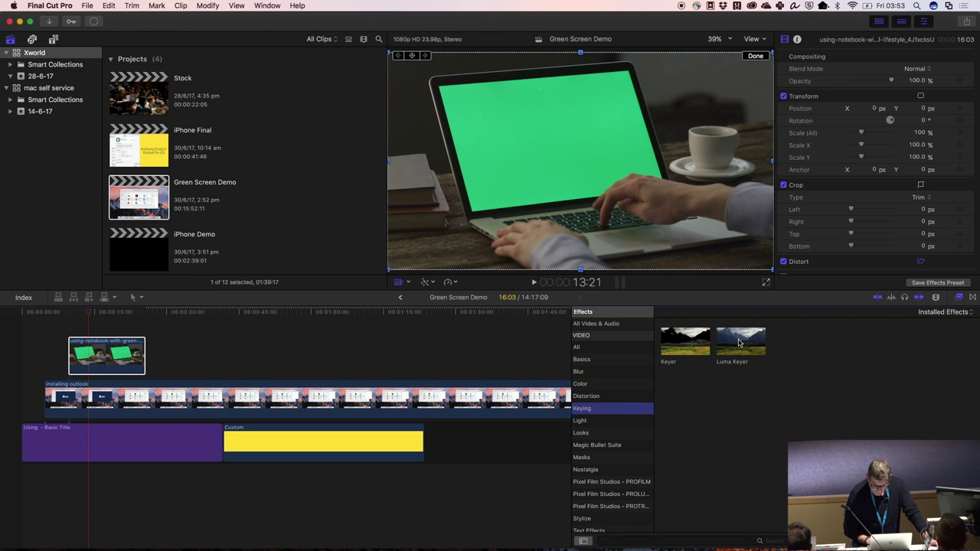
drag(699, 344, 142, 357)
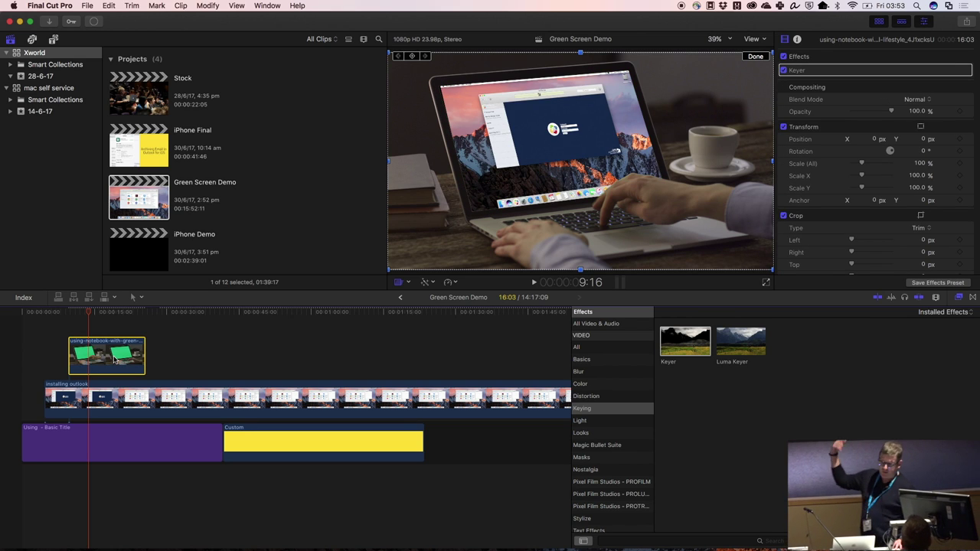
key(space)
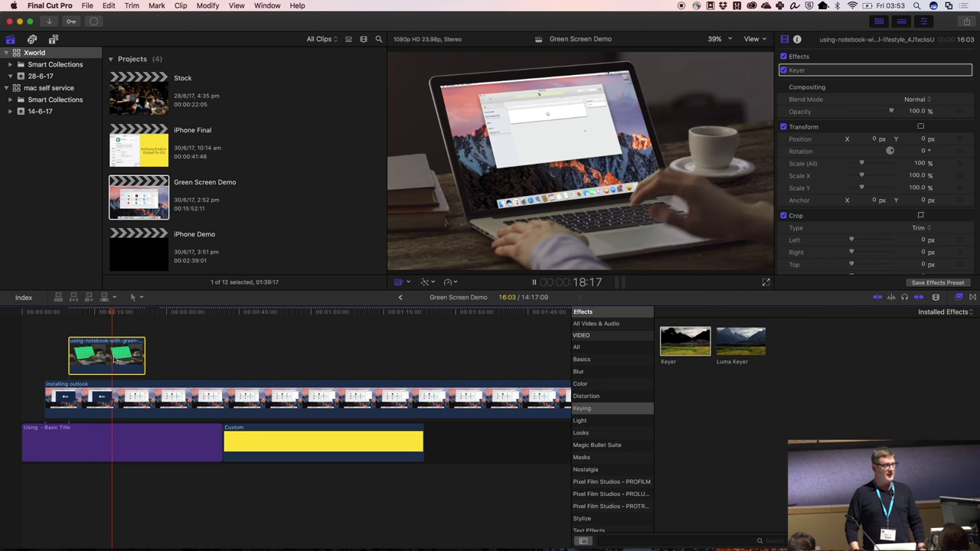
Add the Gaussian blur effect from the Blur category to the using-notebook clip.
click(584, 372)
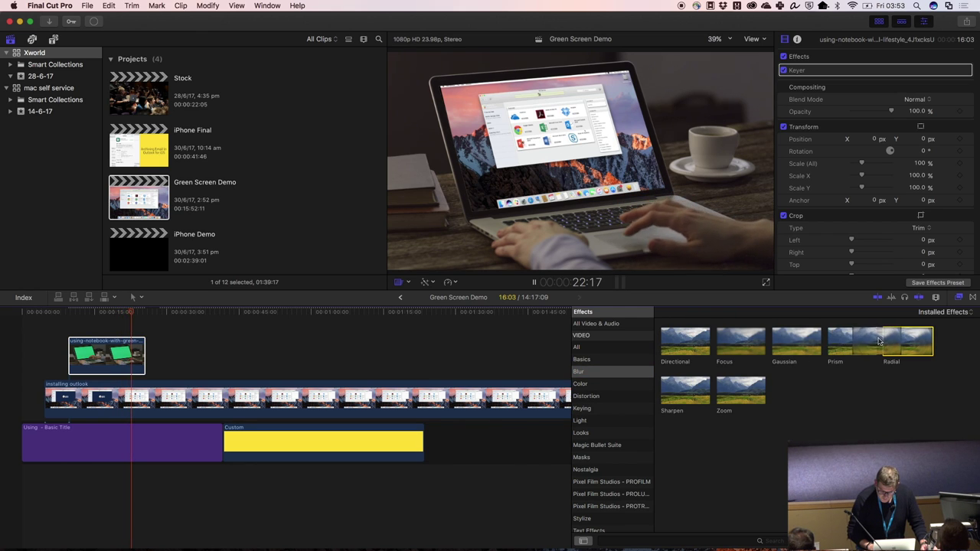
drag(796, 341, 121, 356)
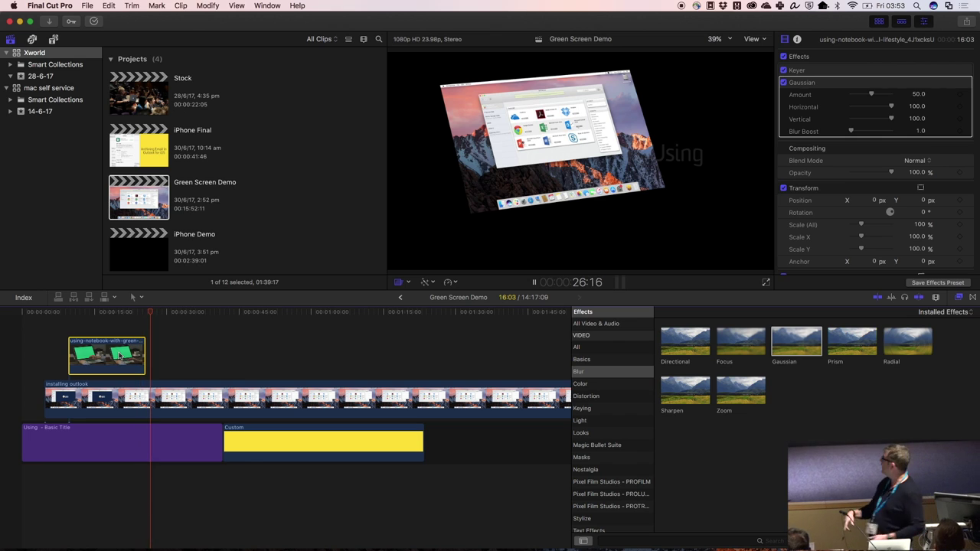